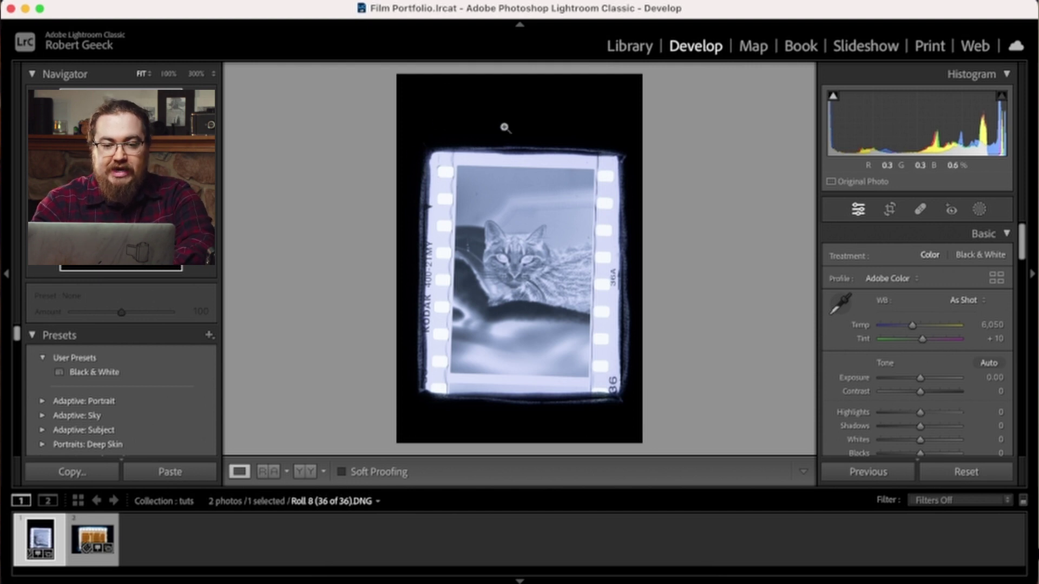
- Crop the cat negative in from all four sides to remove the film border and left sprocket holes
key("r")
left_click_drag(519, 77, 519, 119)
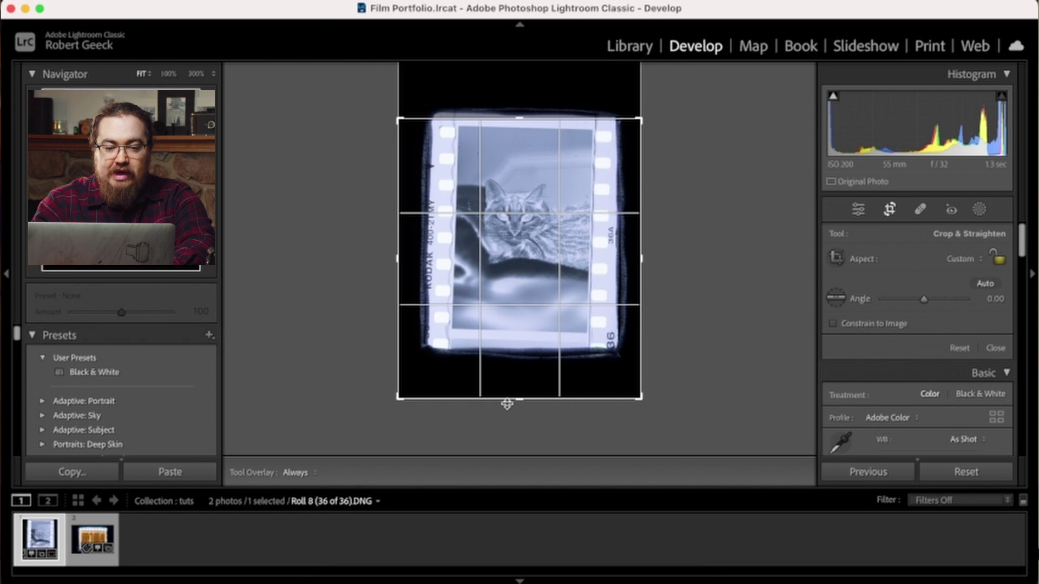
mouse_move(511, 397)
left_mouse_down()
mouse_move(523, 366)
mouse_move(512, 383)
left_mouse_up()
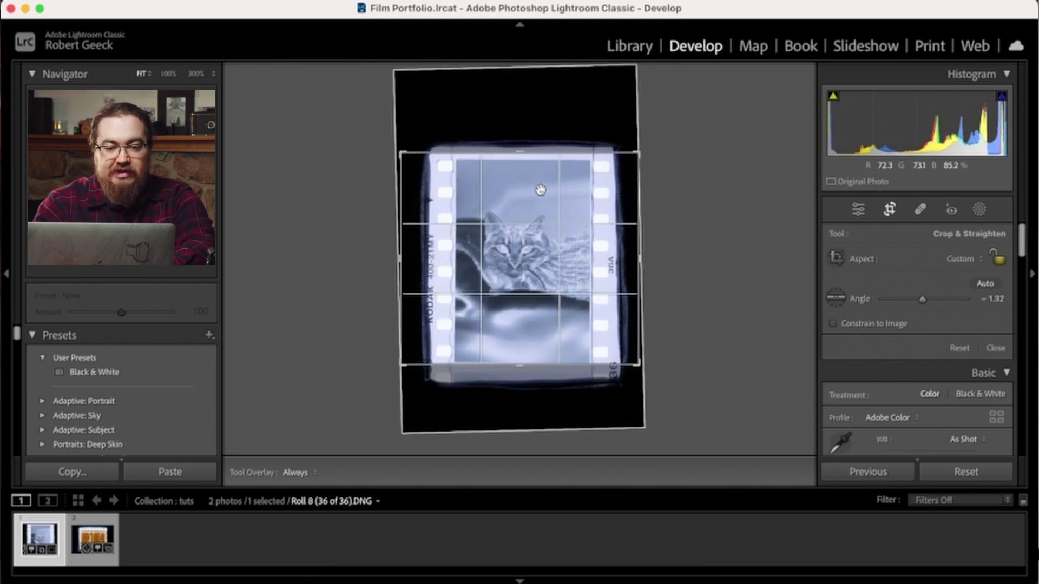
left_click_drag(524, 153, 525, 157)
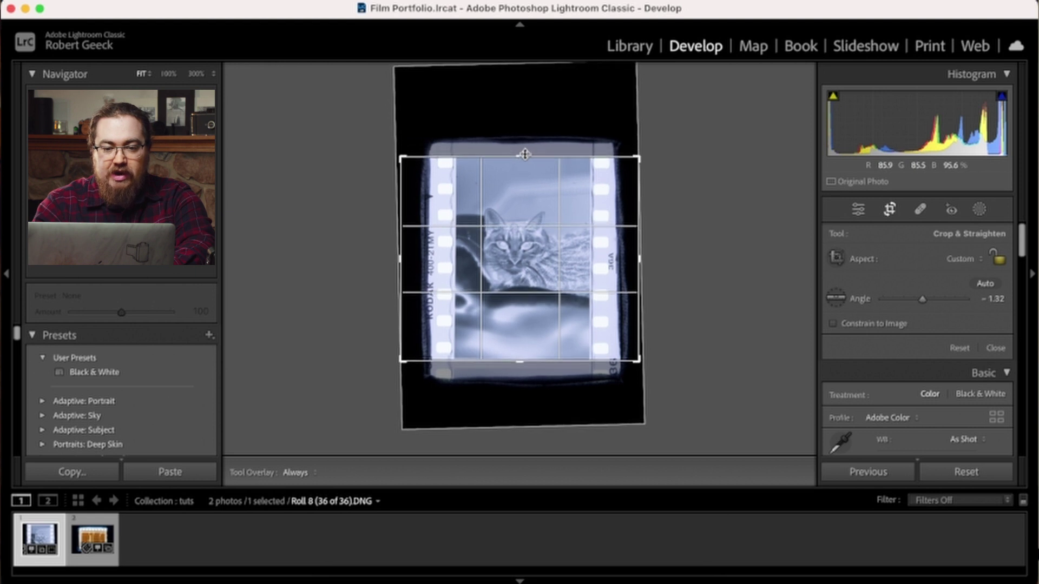
left_click_drag(641, 255, 619, 258)
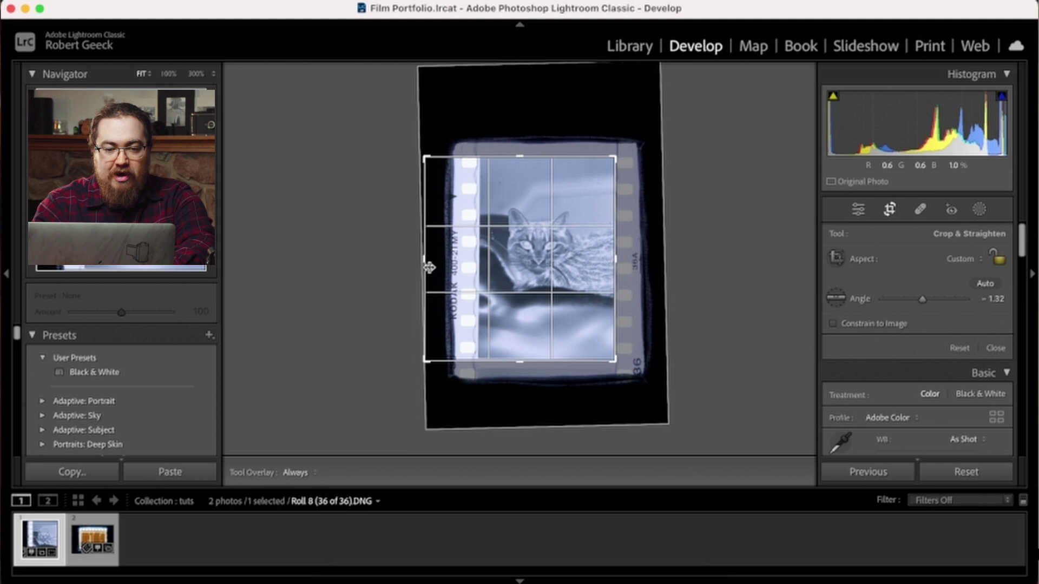
left_click_drag(427, 266, 455, 267)
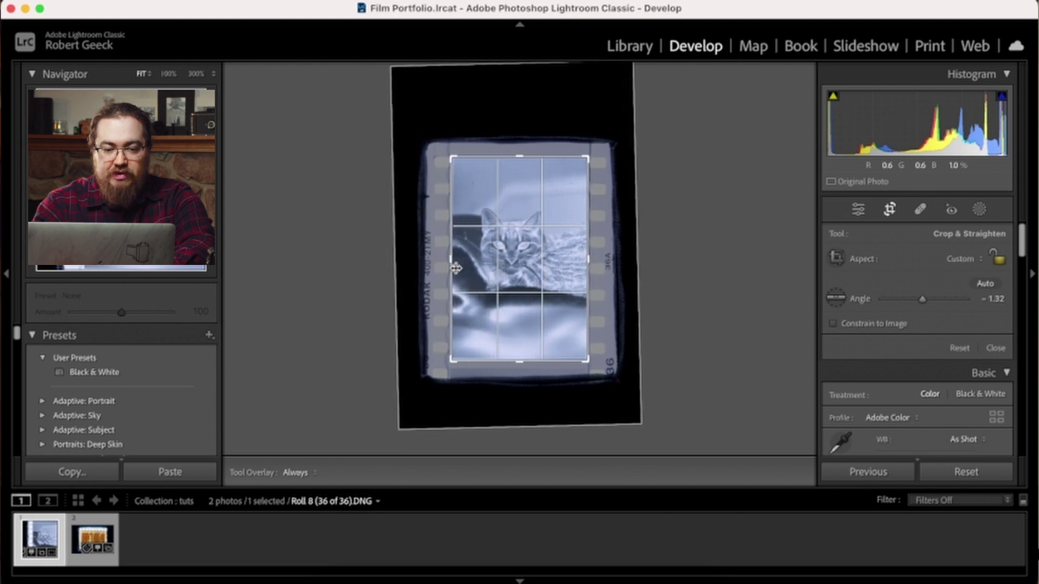
key("Return")
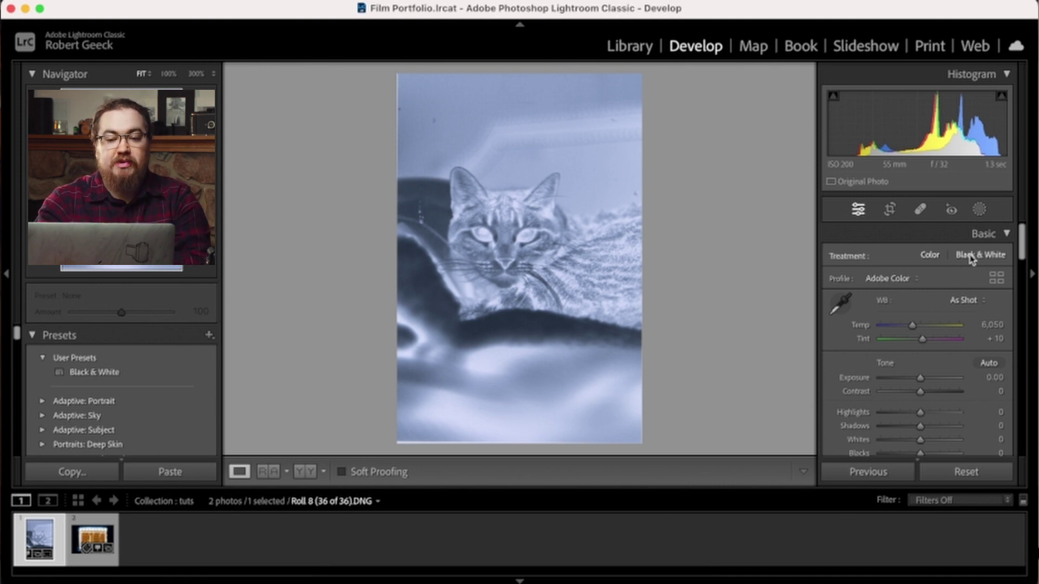
- Switch the Basic panel treatment to Black & White, giving the Adobe Monochrome profile
left_click(969, 255)
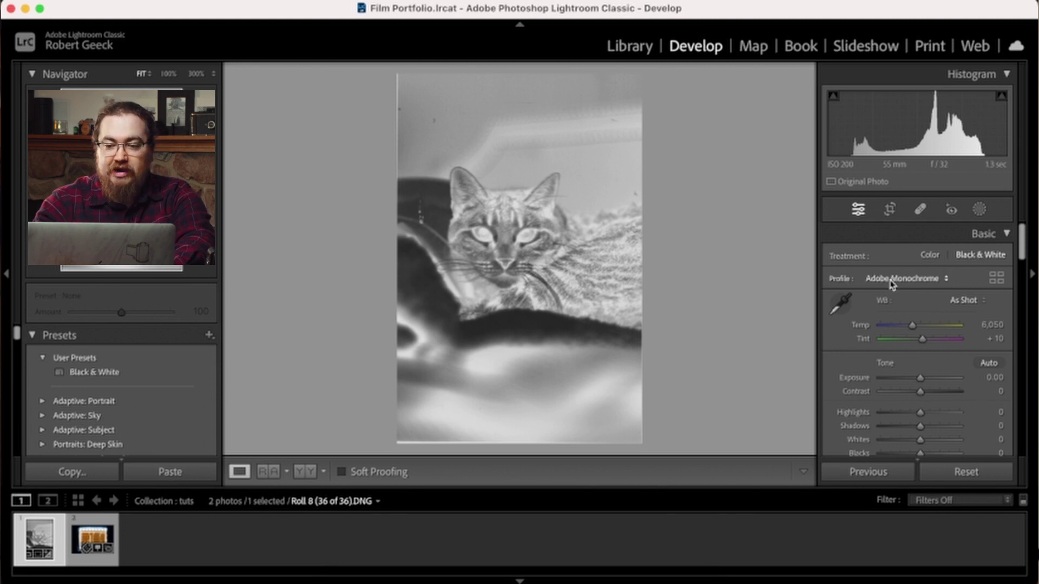
scroll(892, 285, "down", 2)
scroll(891, 285, "down", 1)
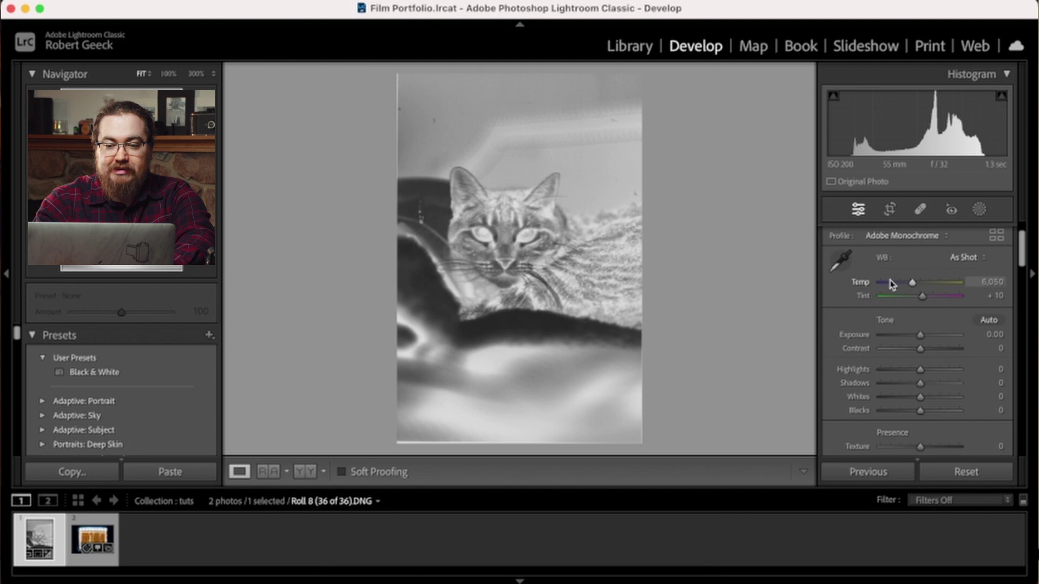
scroll(892, 286, "down", 3)
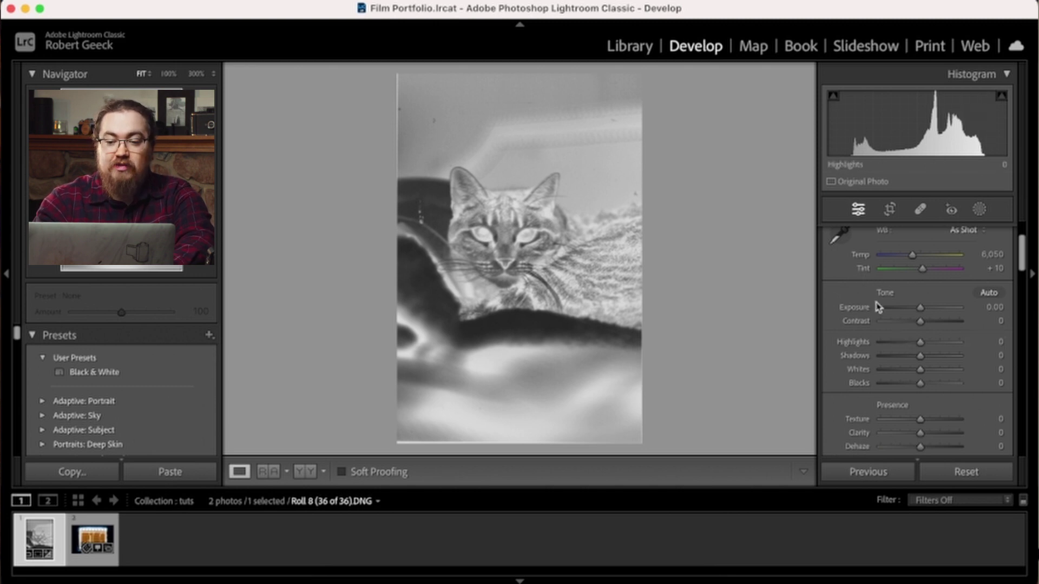
- Set Contrast +38, Blacks -73, Whites +53 and Shadows +21 in the Basic tone sliders
scroll(877, 306, "down", 1)
scroll(878, 307, "up", 2)
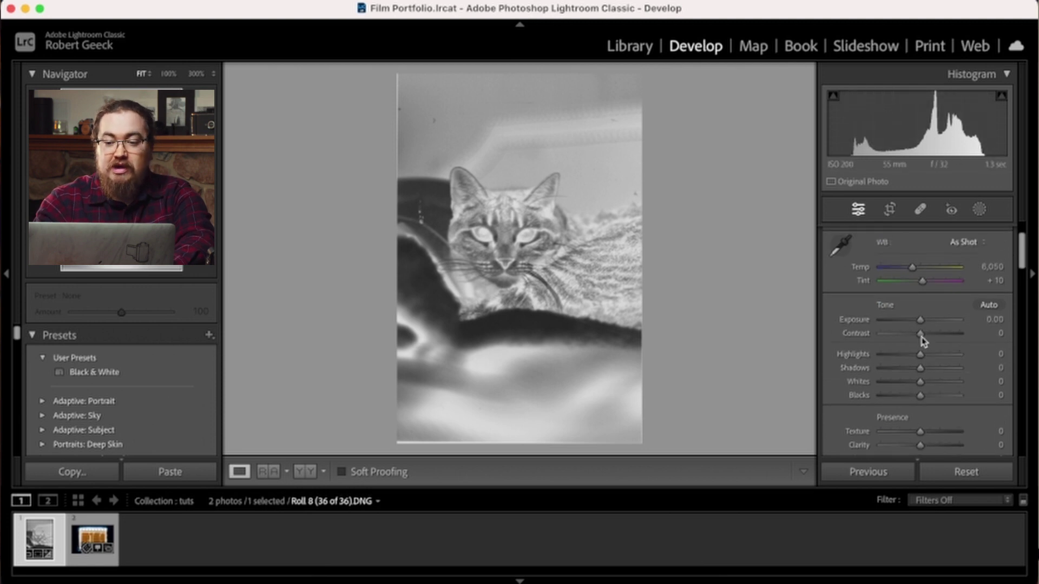
left_click_drag(920, 333, 934, 337)
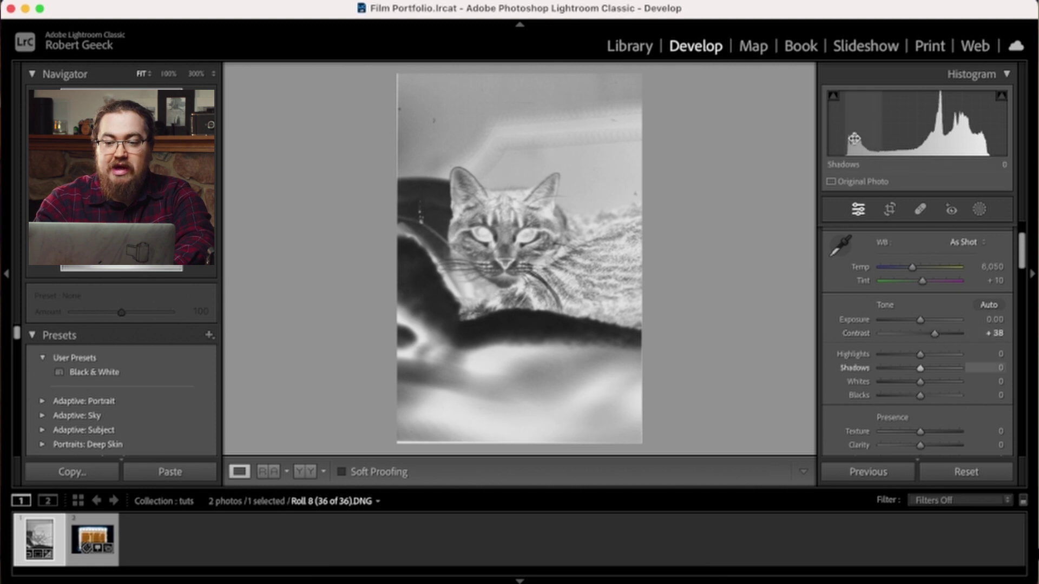
left_click_drag(855, 144, 835, 145)
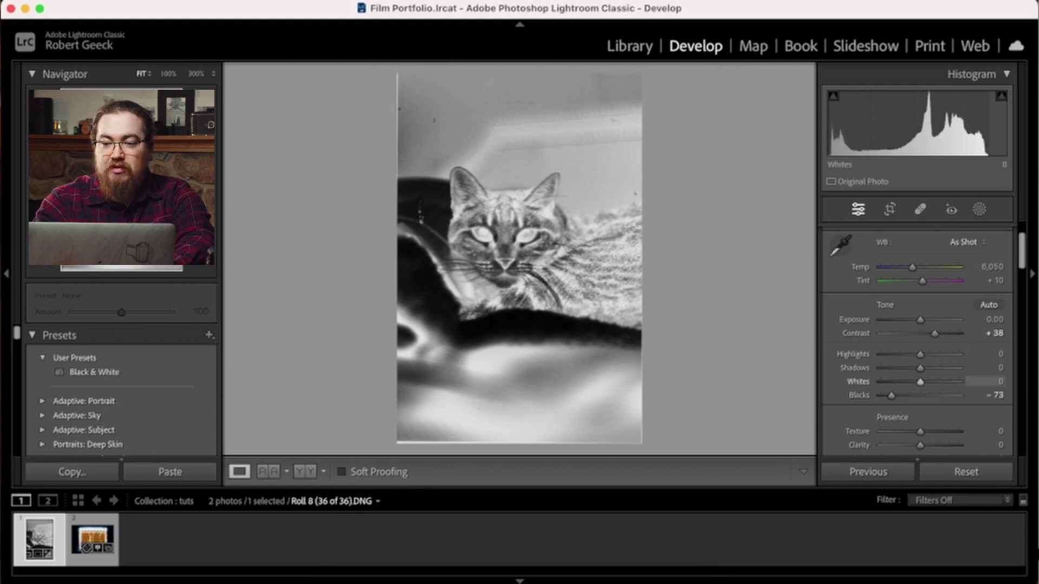
left_click_drag(974, 136, 1005, 129)
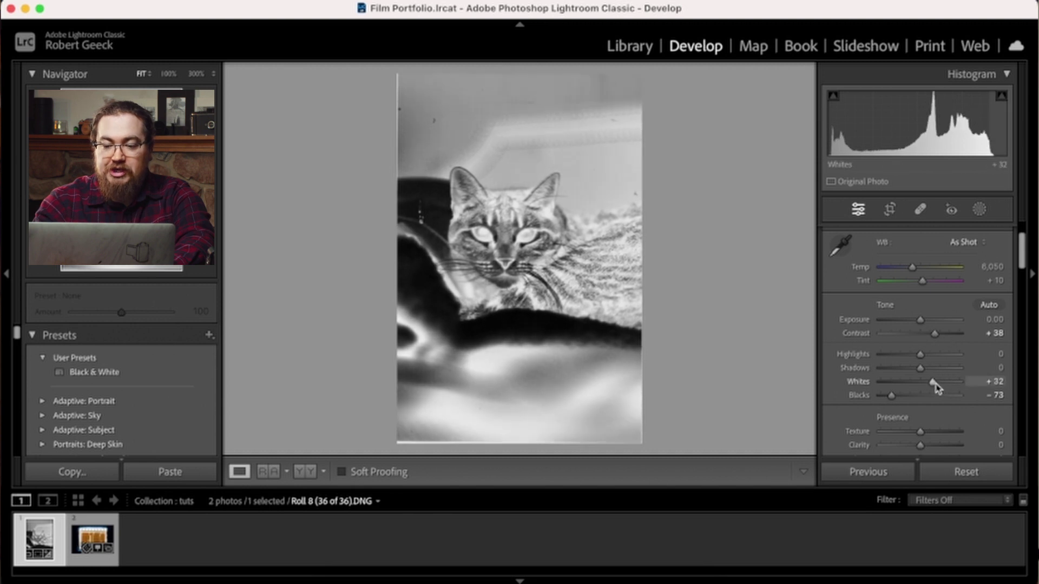
mouse_move(935, 384)
left_mouse_down()
mouse_move(945, 385)
mouse_move(912, 373)
mouse_move(927, 370)
left_mouse_up()
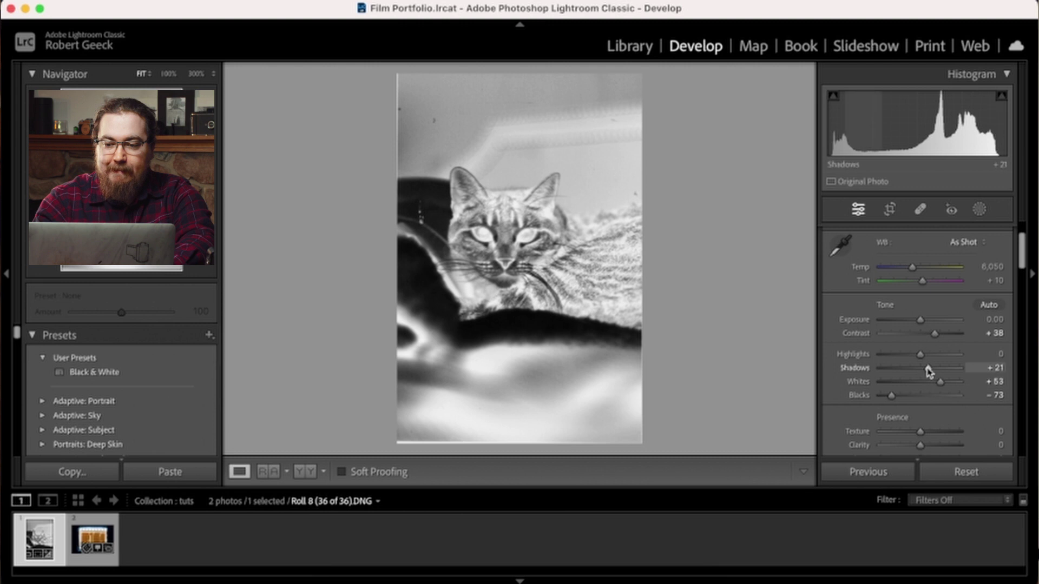
- Reverse the tone curve, dragging the white point to the bottom and the black point to the top
scroll(907, 386, "down", 3)
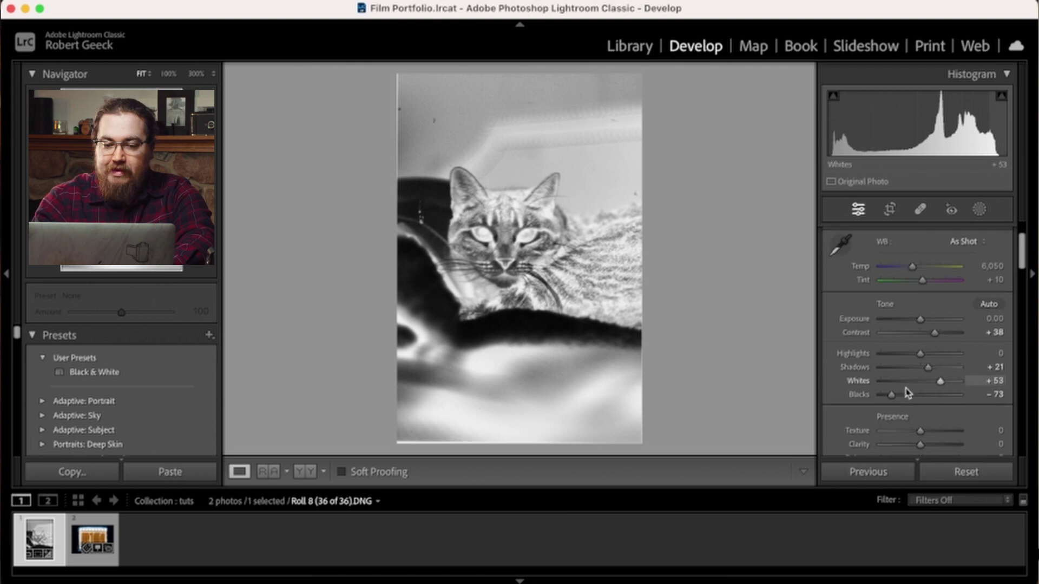
scroll(907, 386, "down", 6)
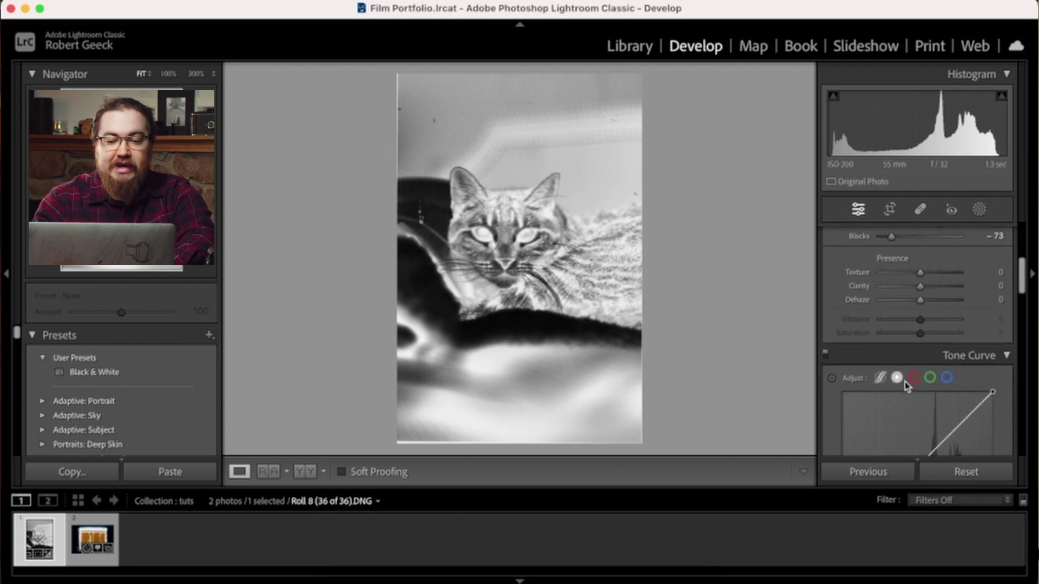
scroll(904, 382, "down", 3)
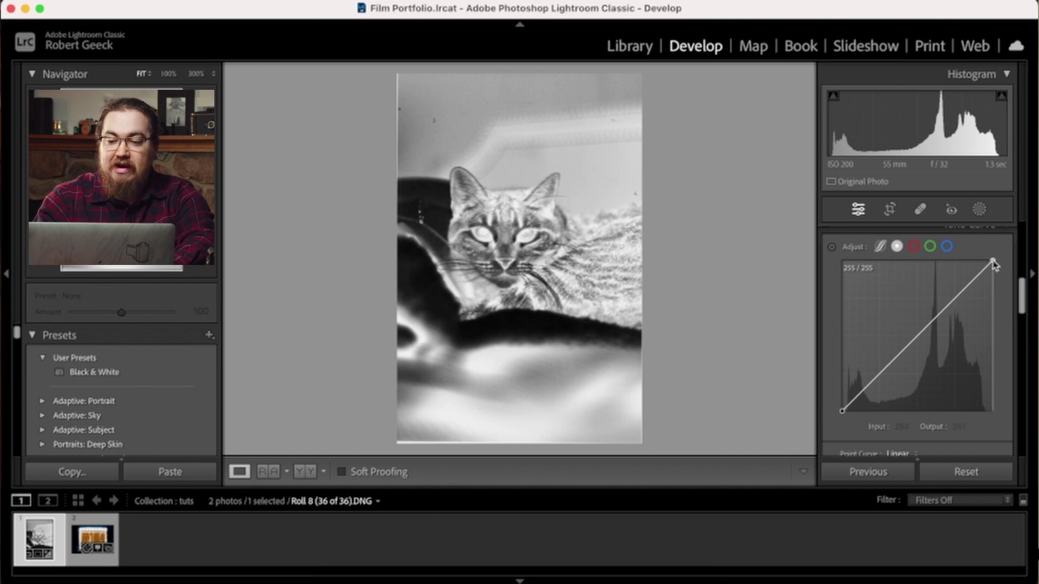
left_click_drag(991, 262, 992, 417)
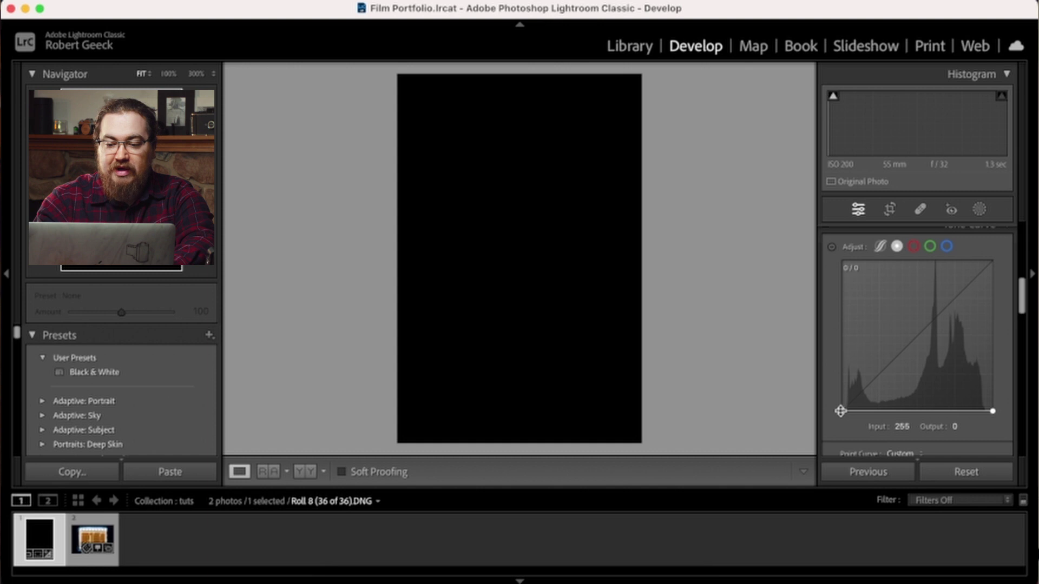
left_click_drag(840, 411, 839, 259)
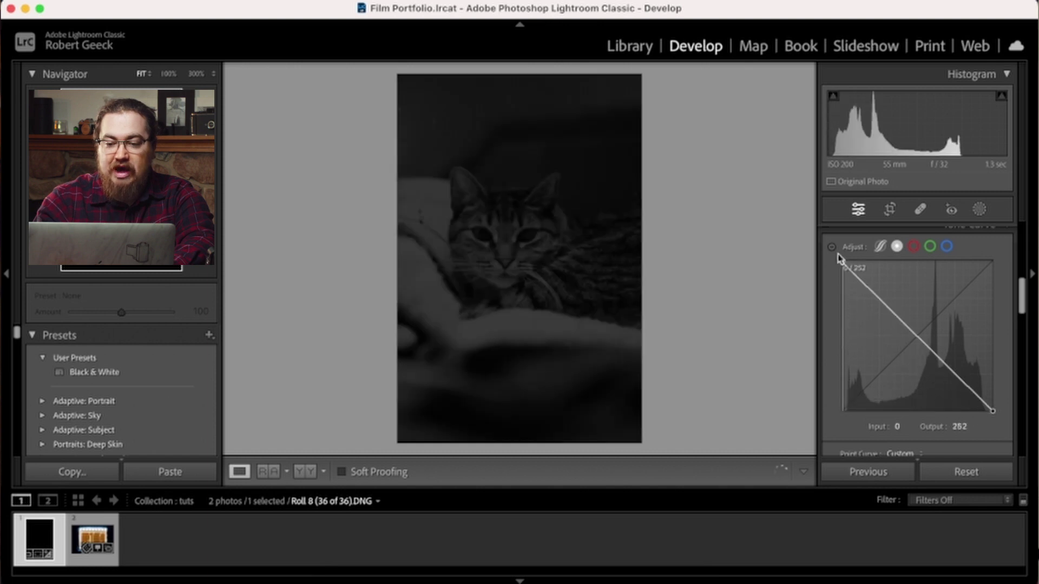
scroll(963, 368, "down", 1)
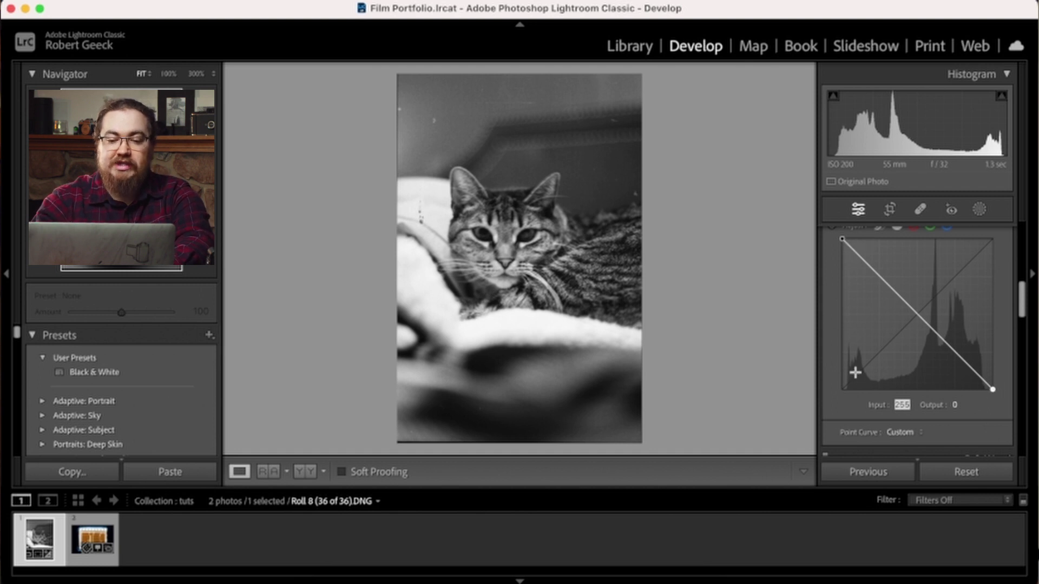
scroll(885, 296, "up", 5)
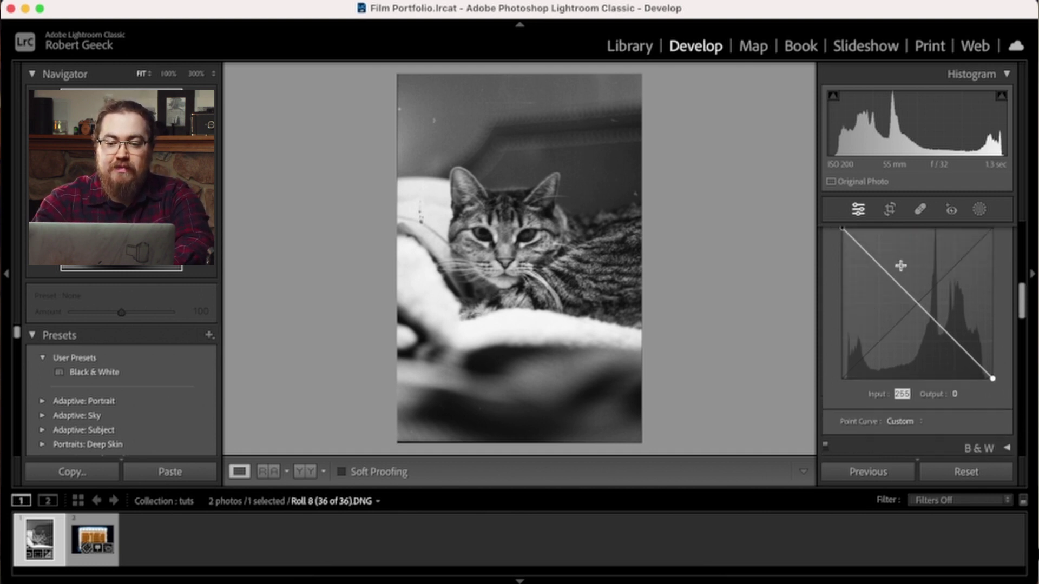
scroll(901, 270, "up", 4)
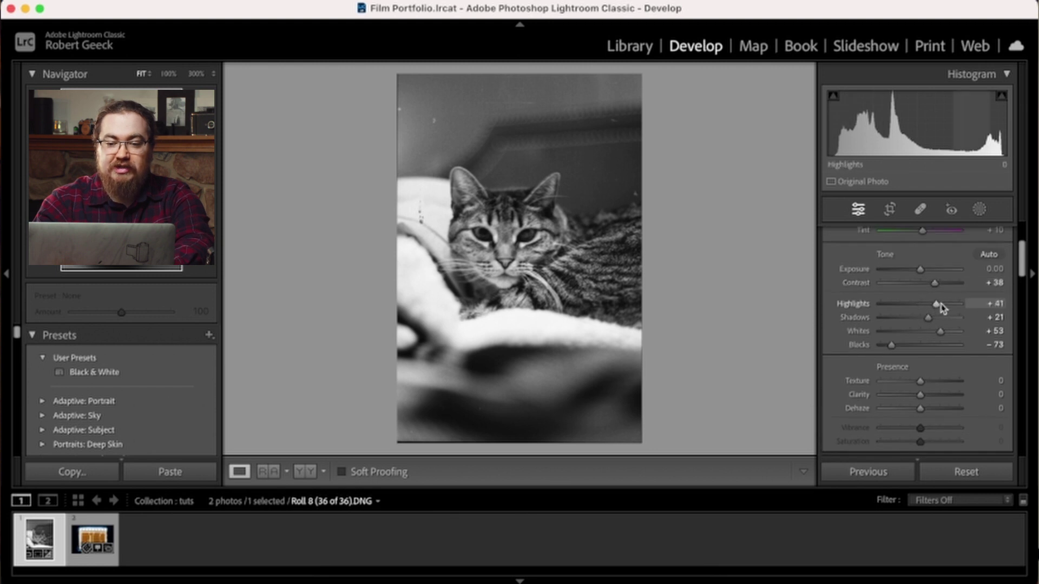
- Try Highlights at about +59 and Exposure at +0.50, then -0.35, before resetting
left_click_drag(940, 305, 923, 306)
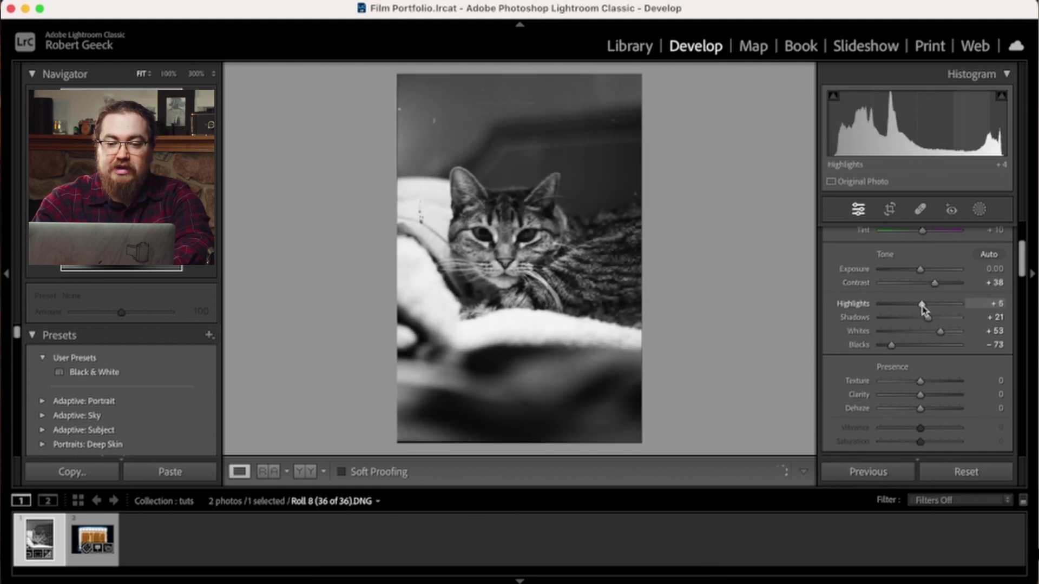
left_click_drag(921, 269, 930, 270)
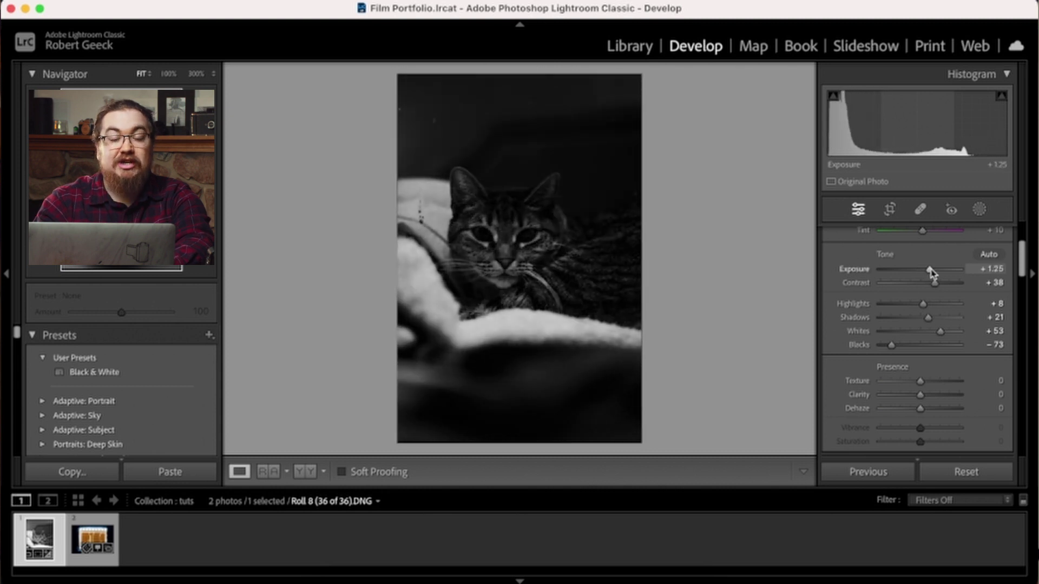
mouse_move(930, 272)
left_mouse_down()
mouse_move(900, 271)
mouse_move(916, 270)
left_mouse_up()
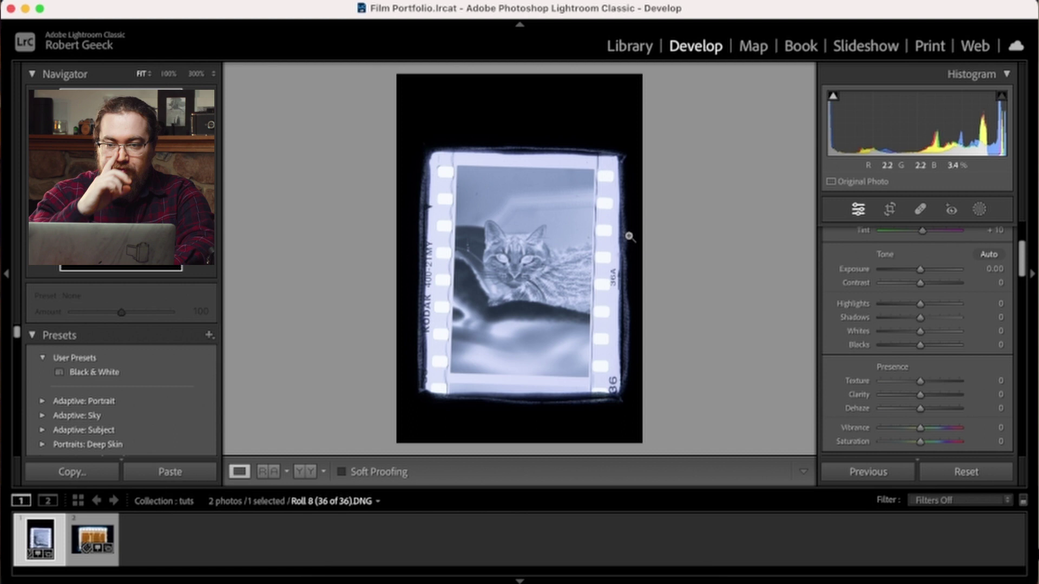
- Re-crop all four edges to the film frame, straightened to -0.95°, and apply it
key("r")
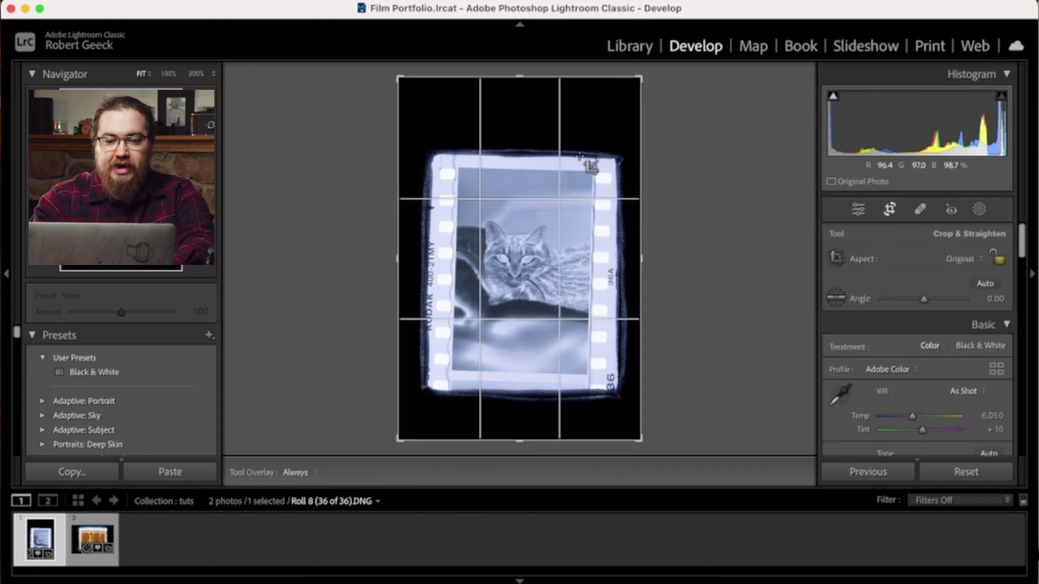
left_click_drag(524, 71, 524, 108)
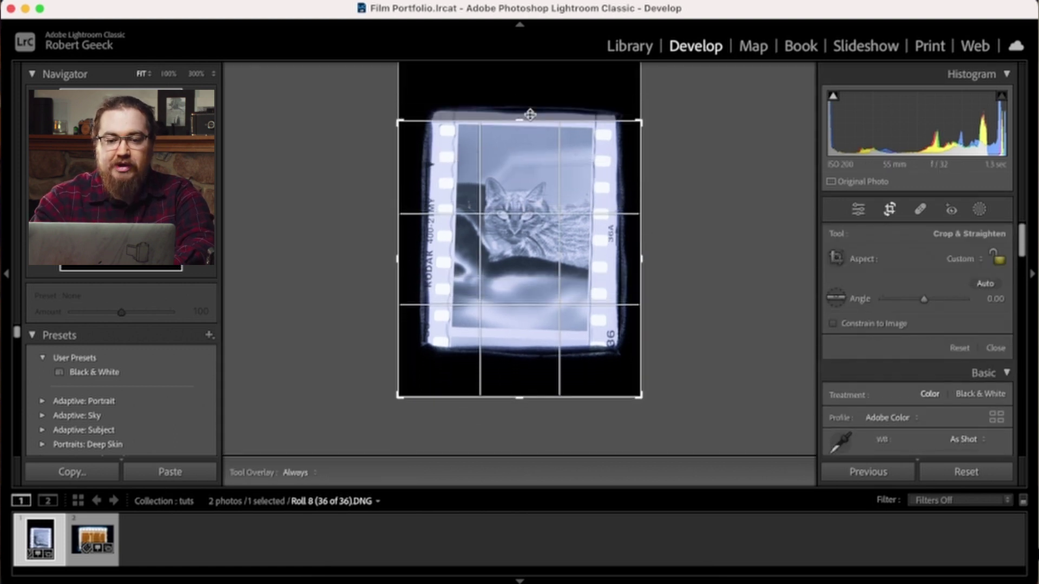
left_click_drag(522, 405, 520, 371)
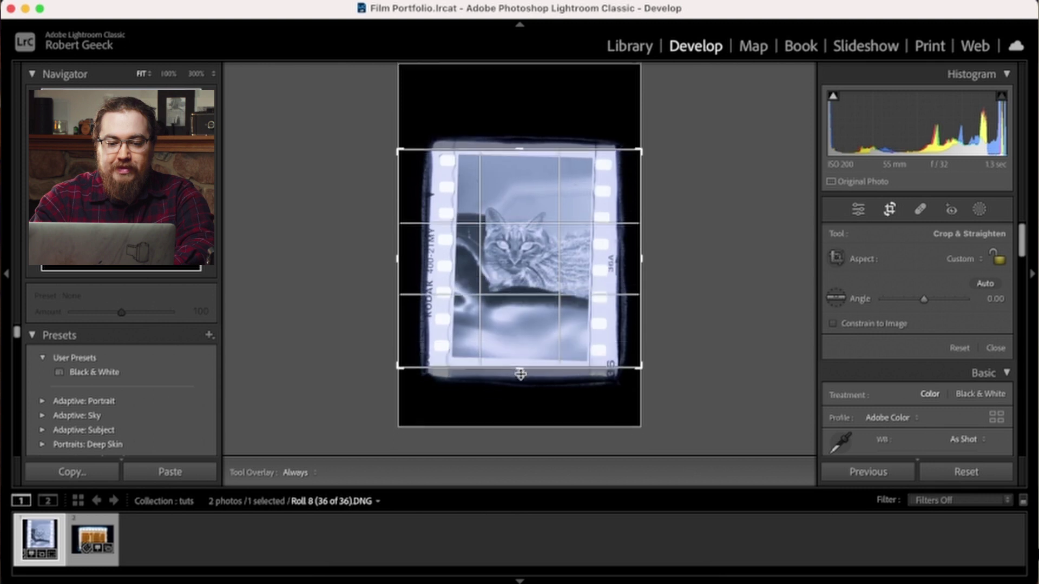
left_click_drag(398, 271, 433, 268)
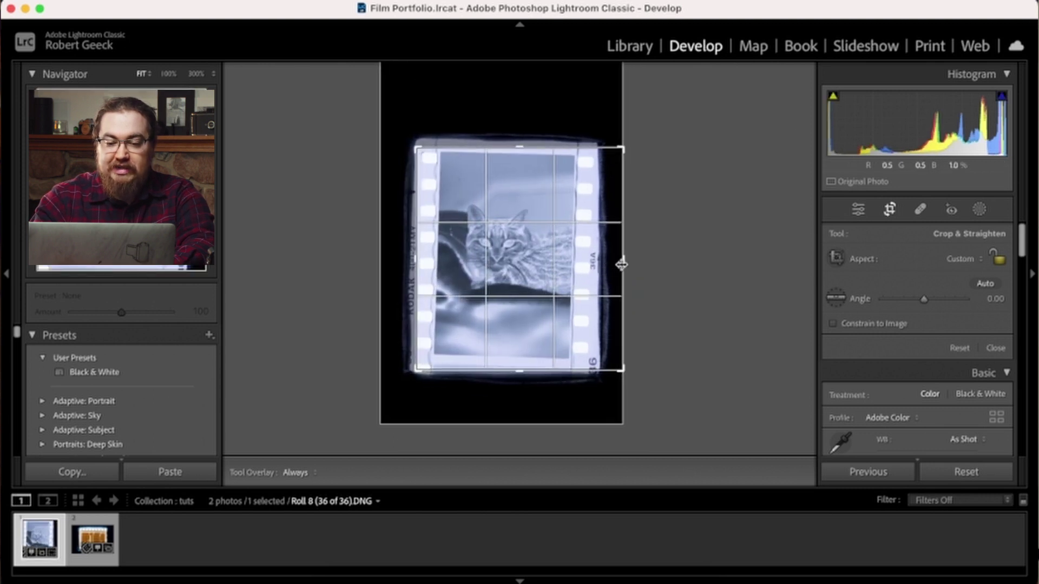
mouse_move(621, 265)
left_mouse_down()
mouse_move(598, 265)
mouse_move(627, 271)
mouse_move(612, 268)
left_mouse_up()
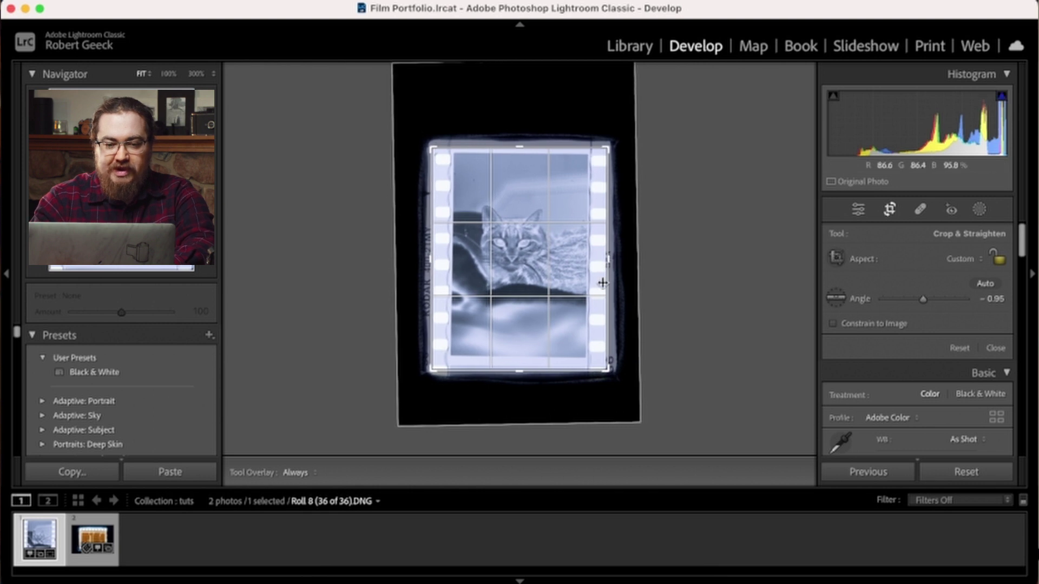
key("Return")
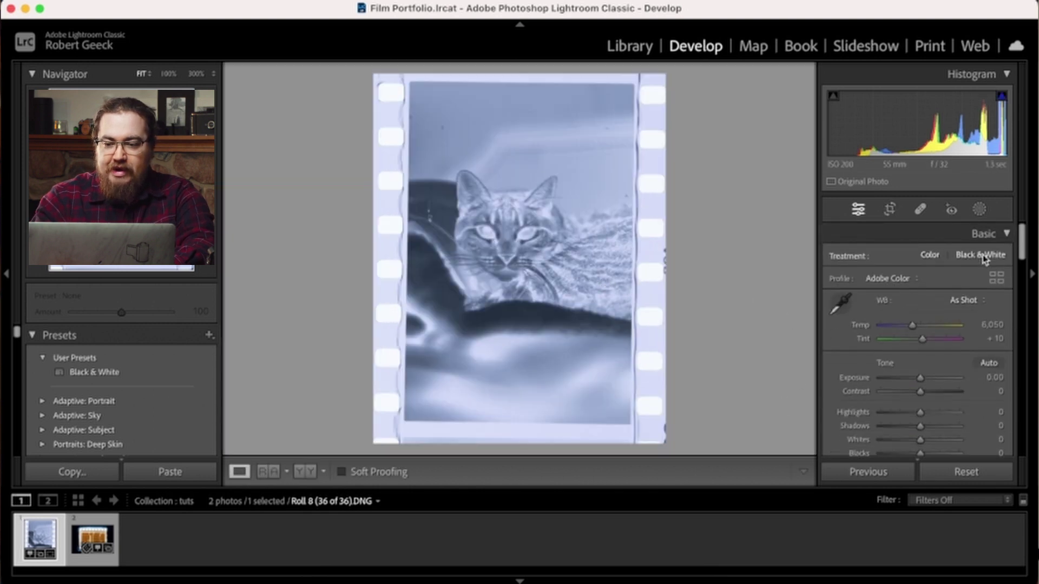
- Invert the tone curve by pulling the white point to the bottom and the black point to the top
scroll(841, 343, "down", 3)
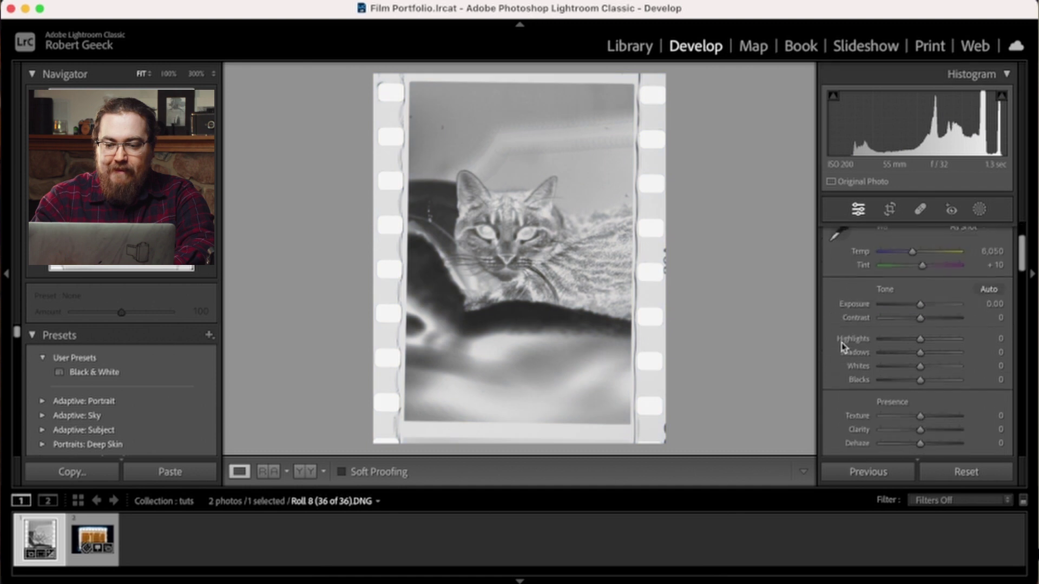
scroll(894, 377, "down", 7)
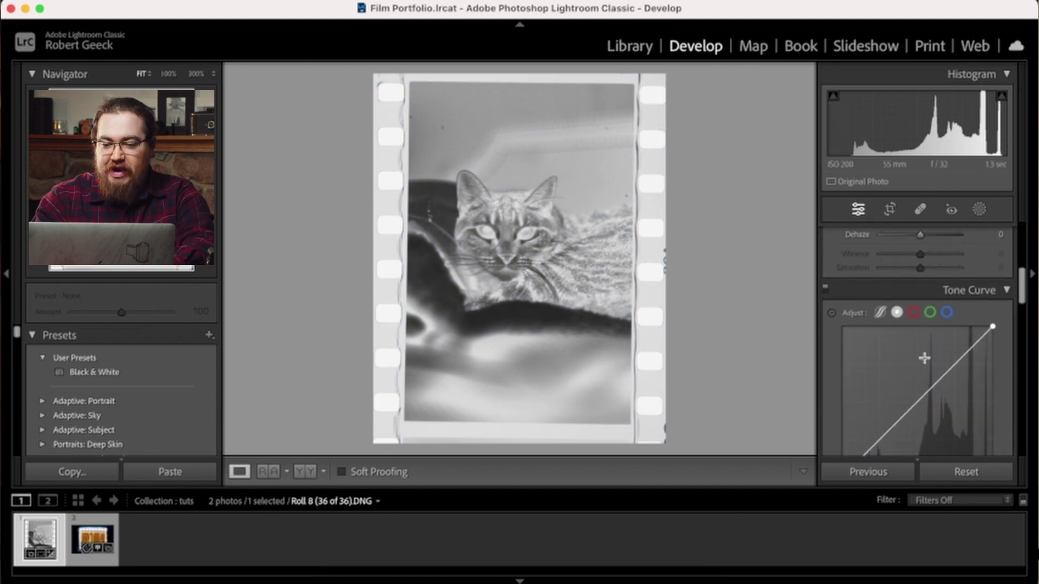
scroll(938, 357, "down", 2)
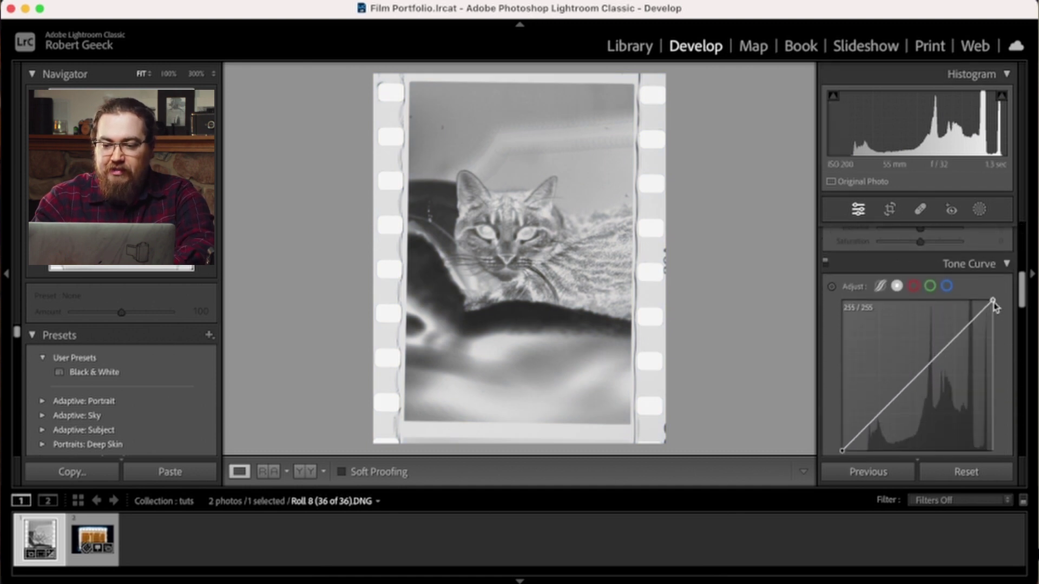
left_click_drag(994, 302, 994, 452)
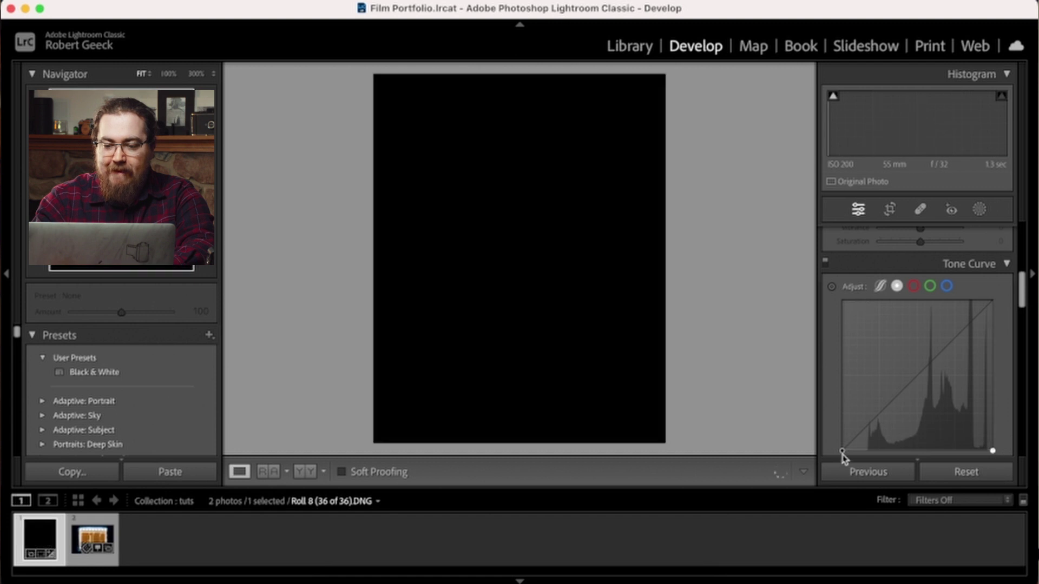
left_click_drag(842, 451, 842, 300)
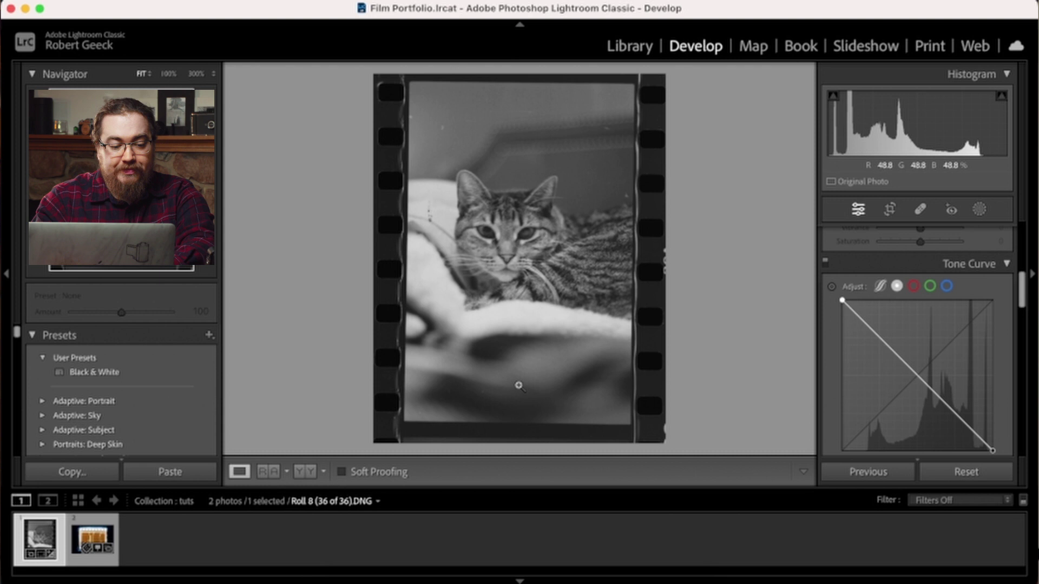
- Send the cat photo from the filmstrip to Edit in Adobe Photoshop 2023
right_click(36, 546)
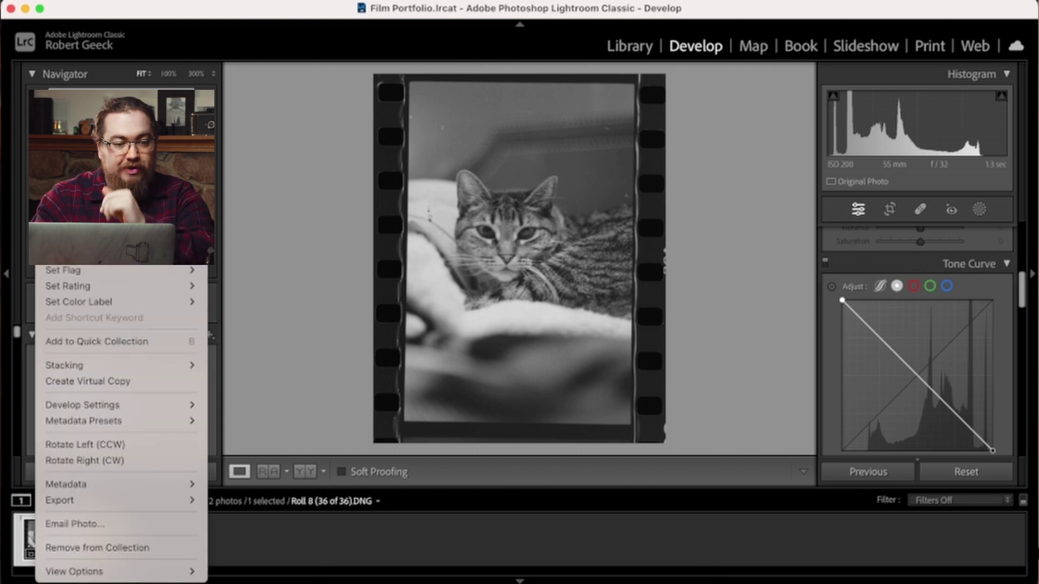
mouse_move(135, 214)
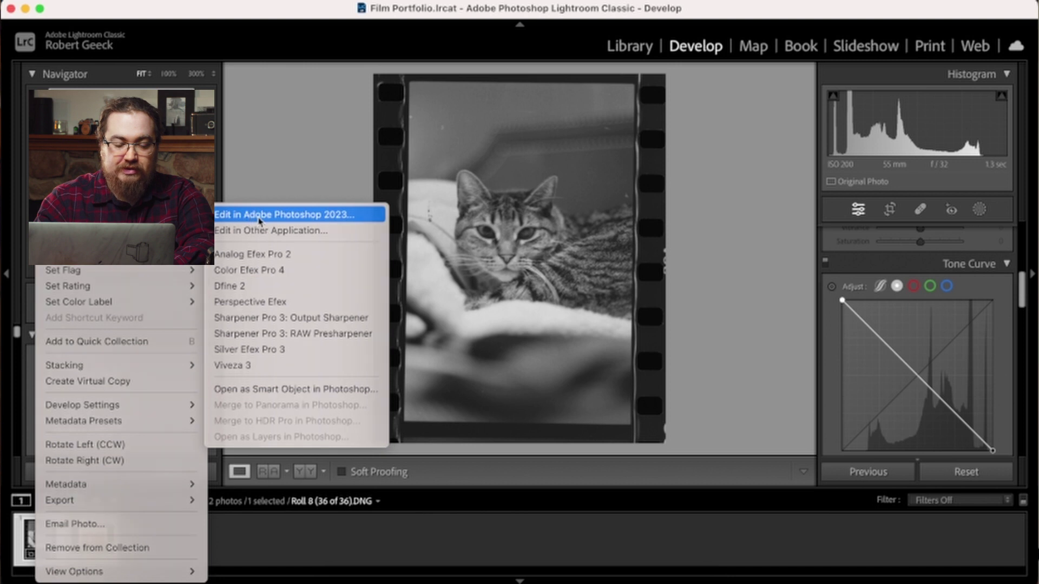
left_click(258, 217)
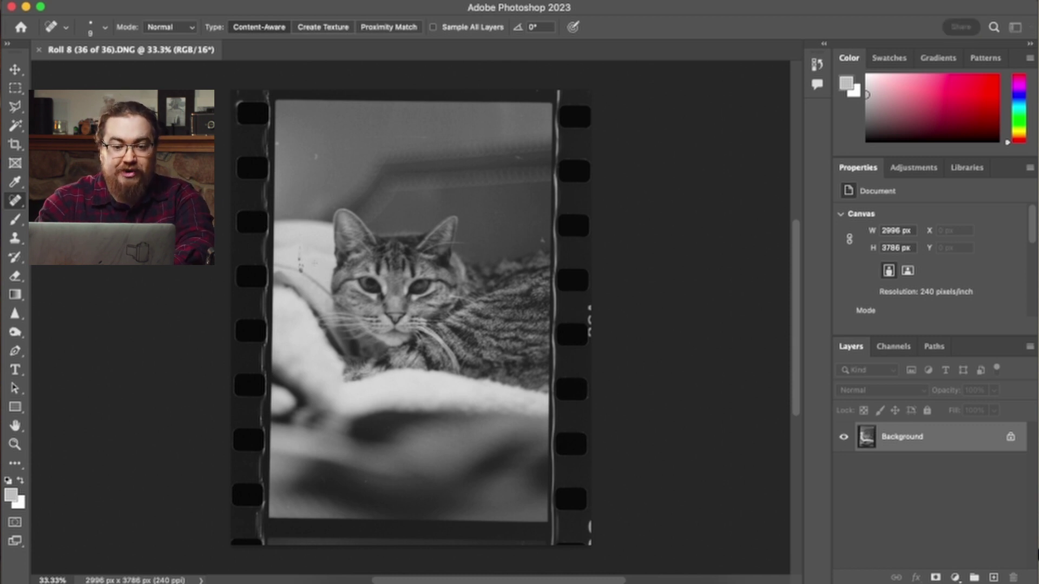
- Set the healing brush to size 60 and duplicate the background into a layer named Repair
scroll(412, 318, "down", 5)
scroll(316, 238, "up", 8)
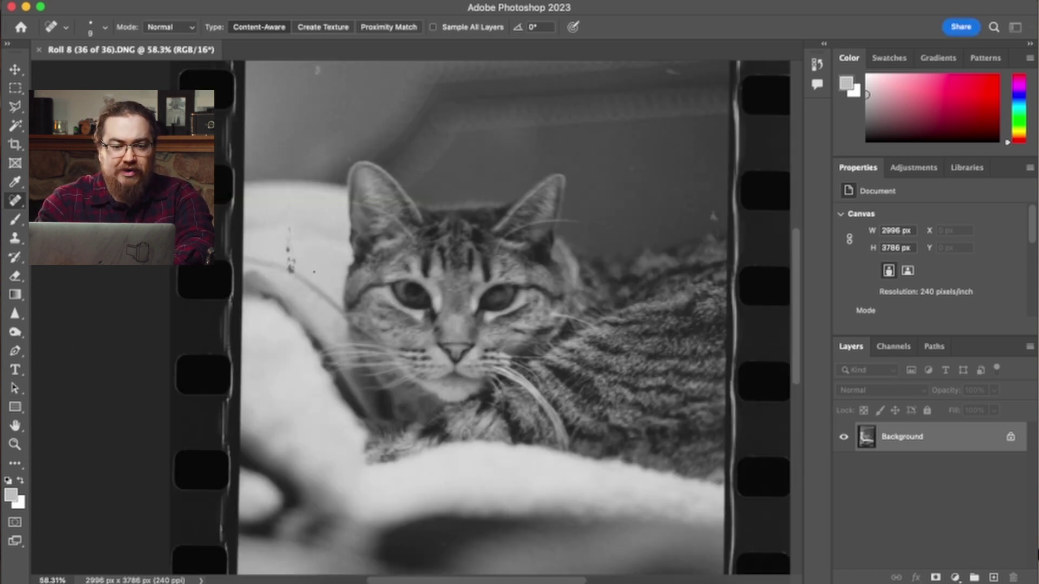
scroll(312, 284, "up", 2)
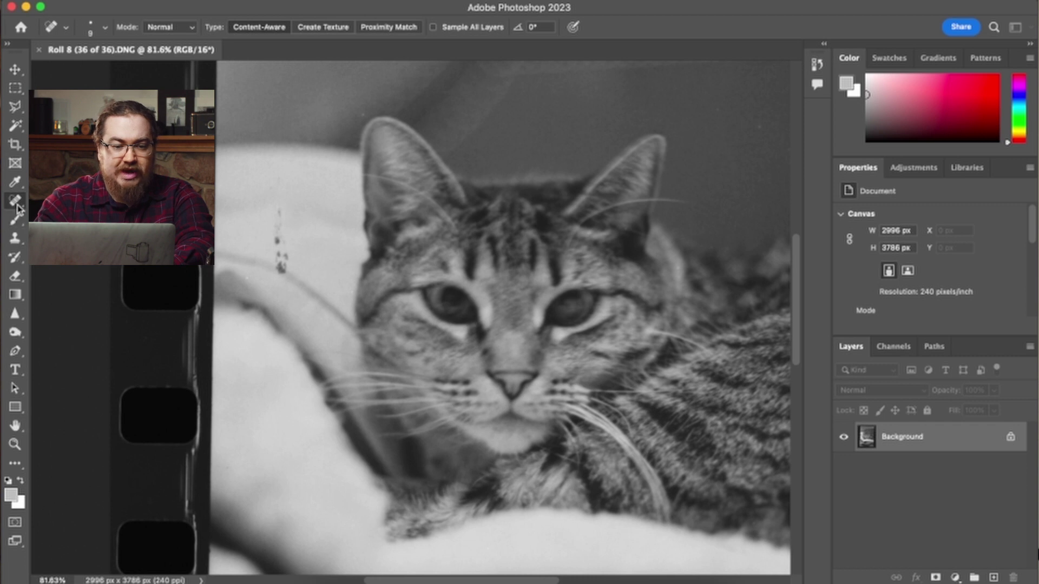
key("bracketright")
key("bracketright")
key("bracketright")
key("bracketright")
key("bracketright")
key("bracketright")
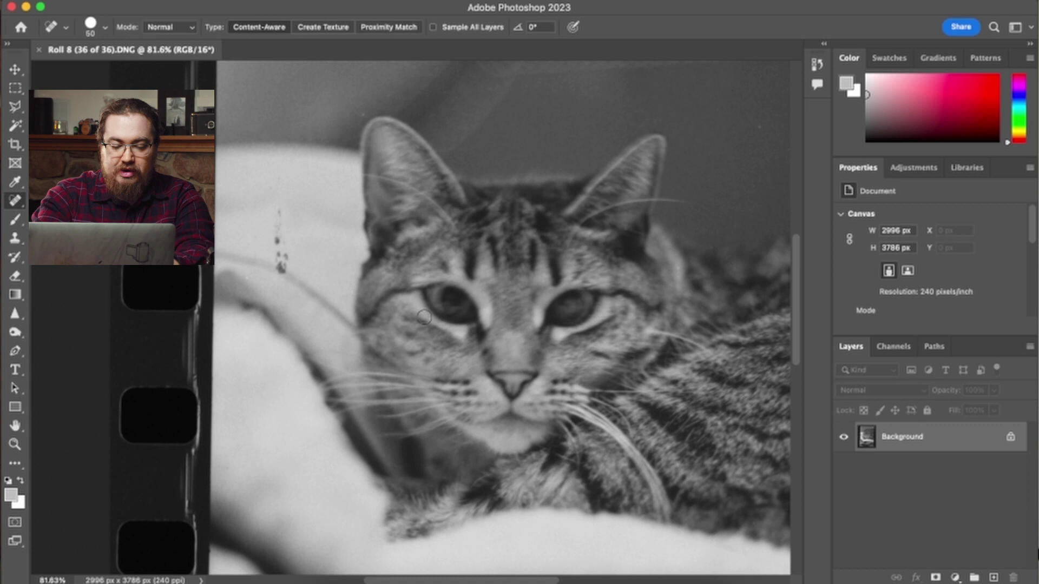
key("super+j")
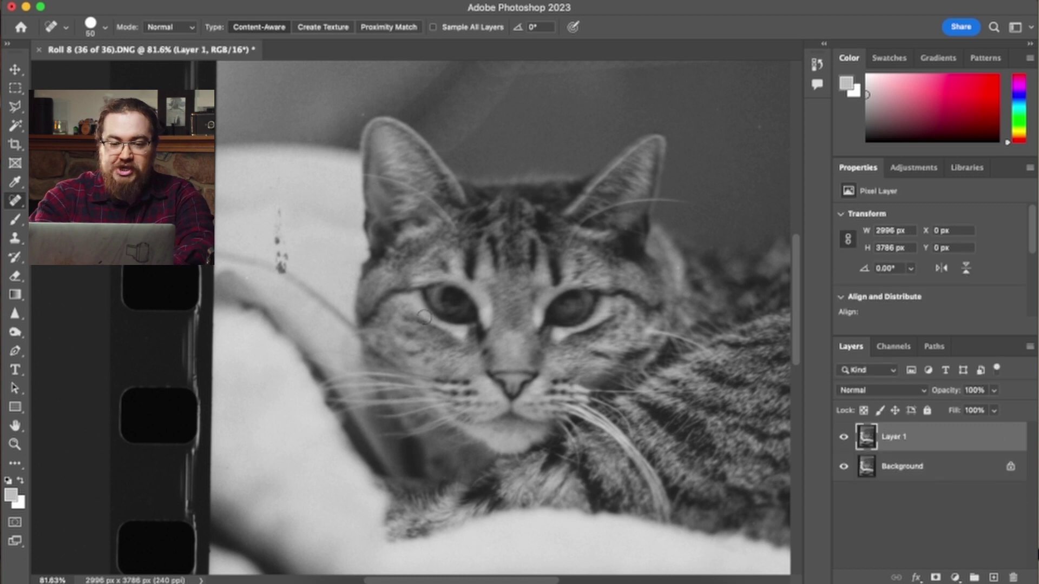
double_click(897, 437)
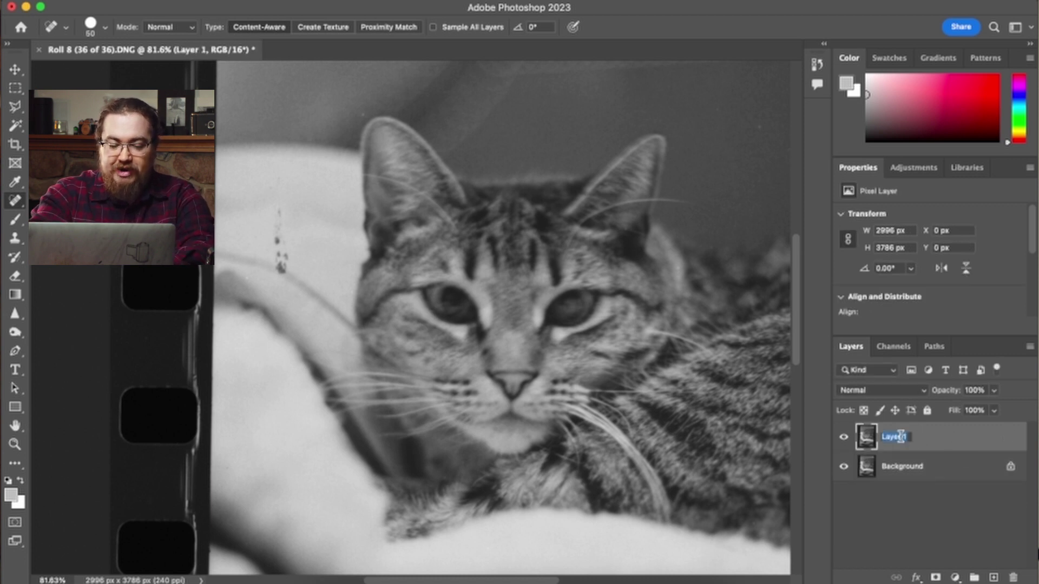
type("Red")
key("BackSpace")
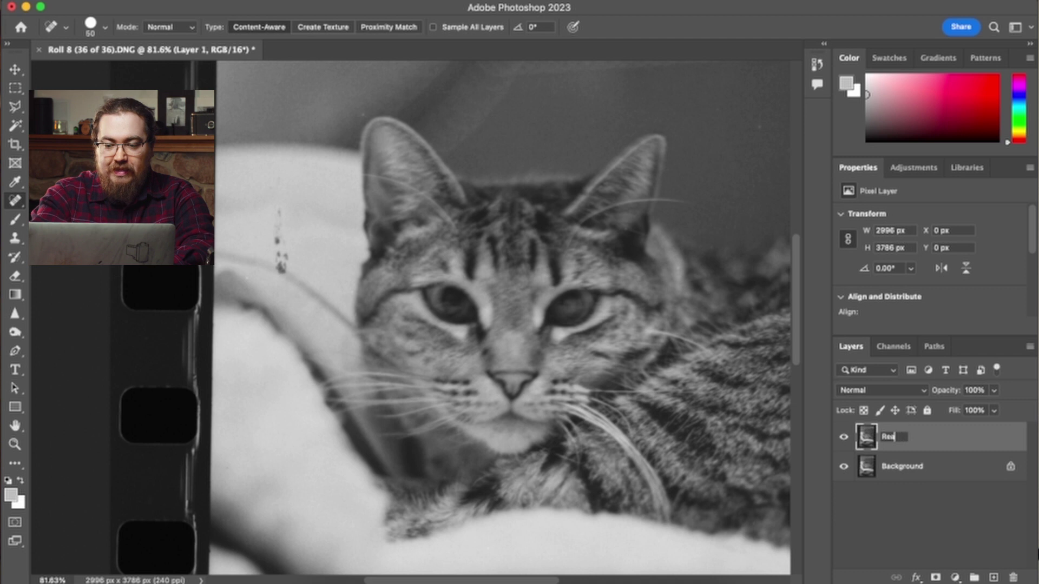
type("pair")
key("Return")
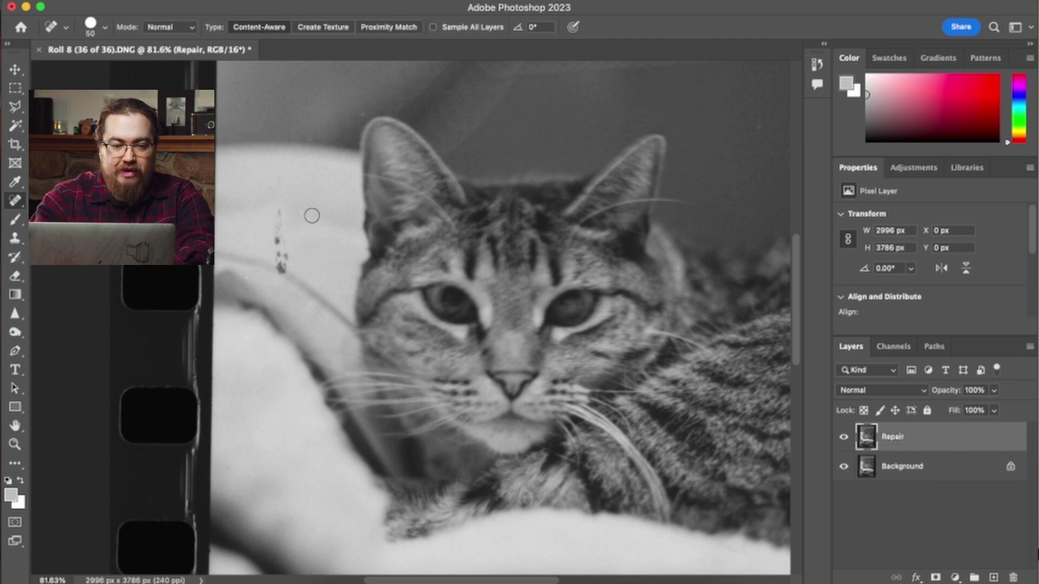
- Heal the dark dust marks left of the cat and three specks in the background
mouse_move(280, 269)
left_mouse_down()
mouse_move(278, 213)
mouse_move(281, 268)
left_mouse_up()
scroll(336, 362, "up", 6)
scroll(336, 363, "right", 4)
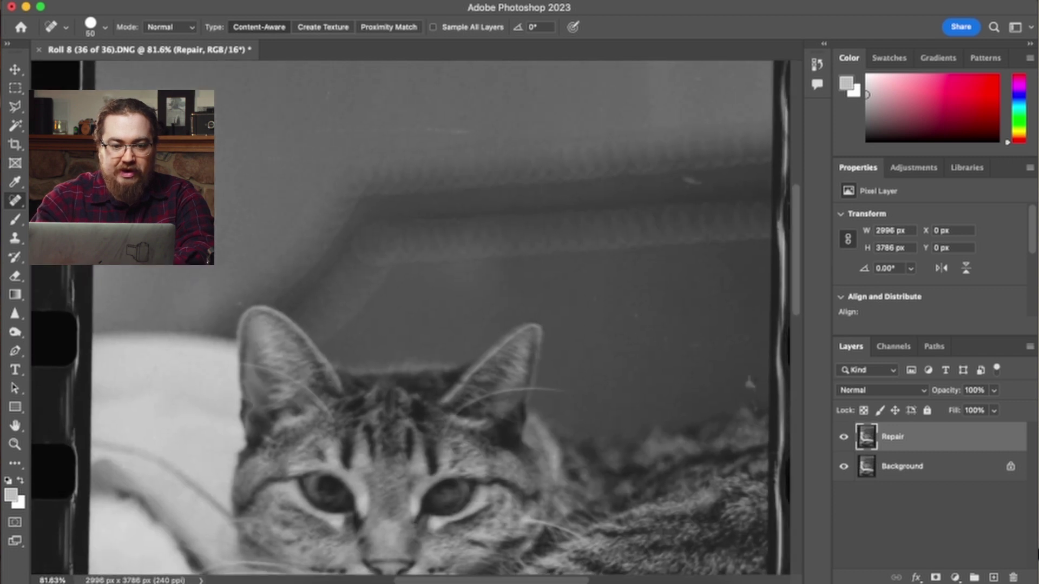
scroll(411, 318, "down", 3)
scroll(410, 317, "up", 2)
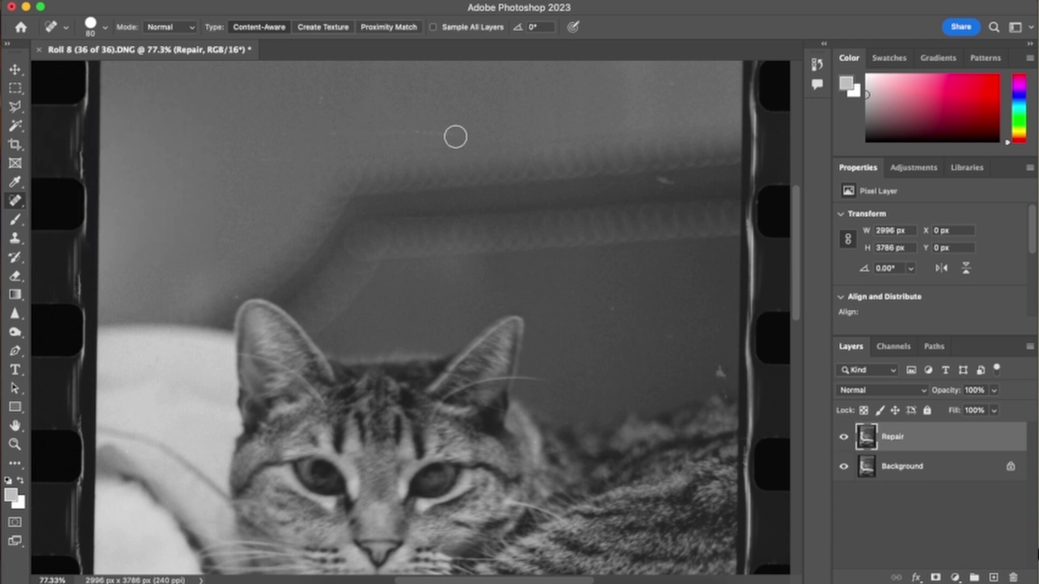
scroll(330, 283, "right", 5)
left_click(476, 356)
left_click(373, 298)
left_click(420, 163)
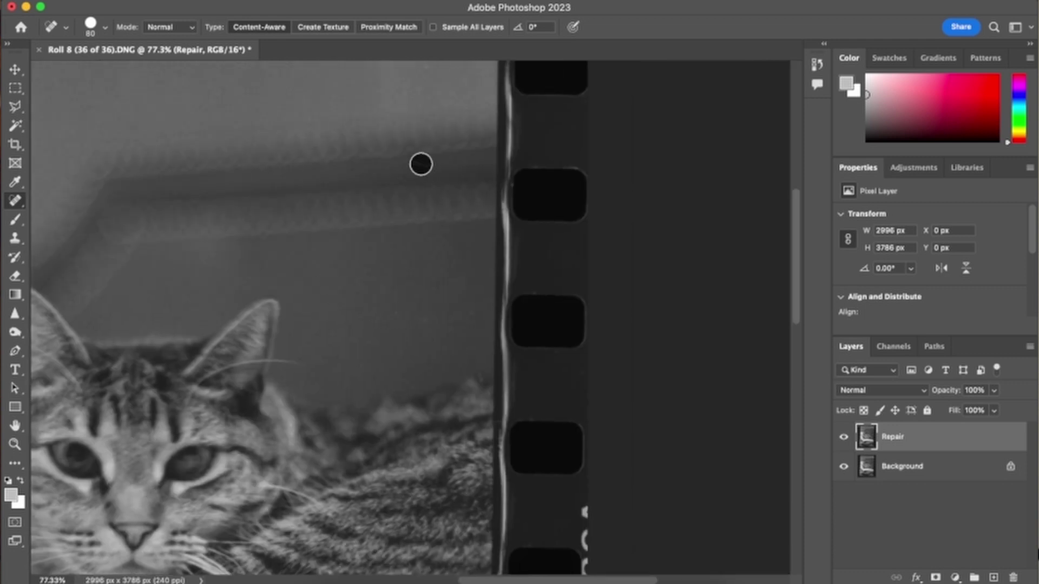
scroll(427, 217, "up", 5)
scroll(431, 230, "down", 10)
scroll(386, 152, "down", 10)
scroll(386, 152, "left", 5)
scroll(406, 243, "right", 2)
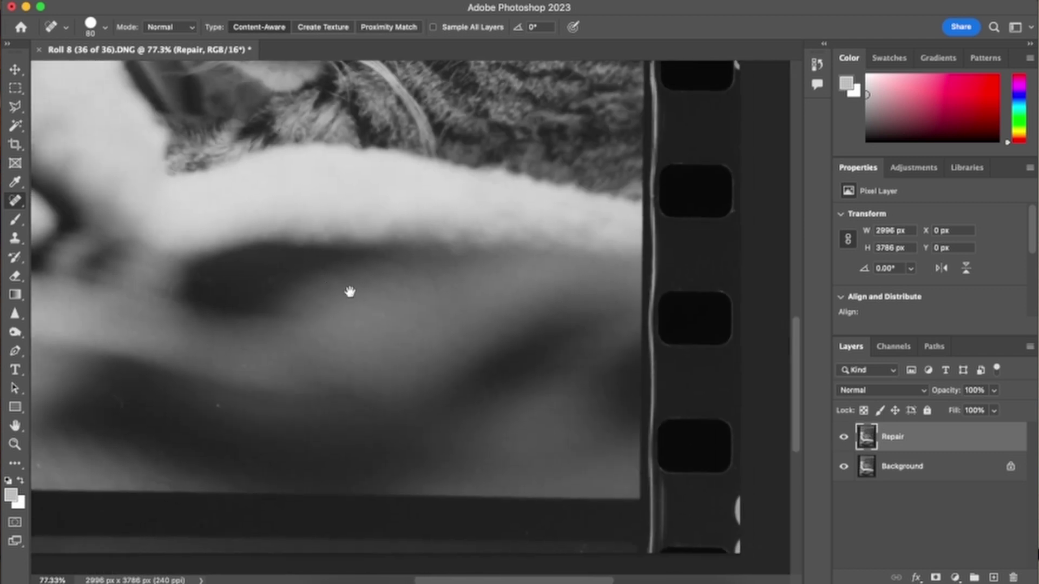
left_click_drag(209, 424, 370, 373)
scroll(390, 238, "up", 5)
scroll(383, 231, "down", 5)
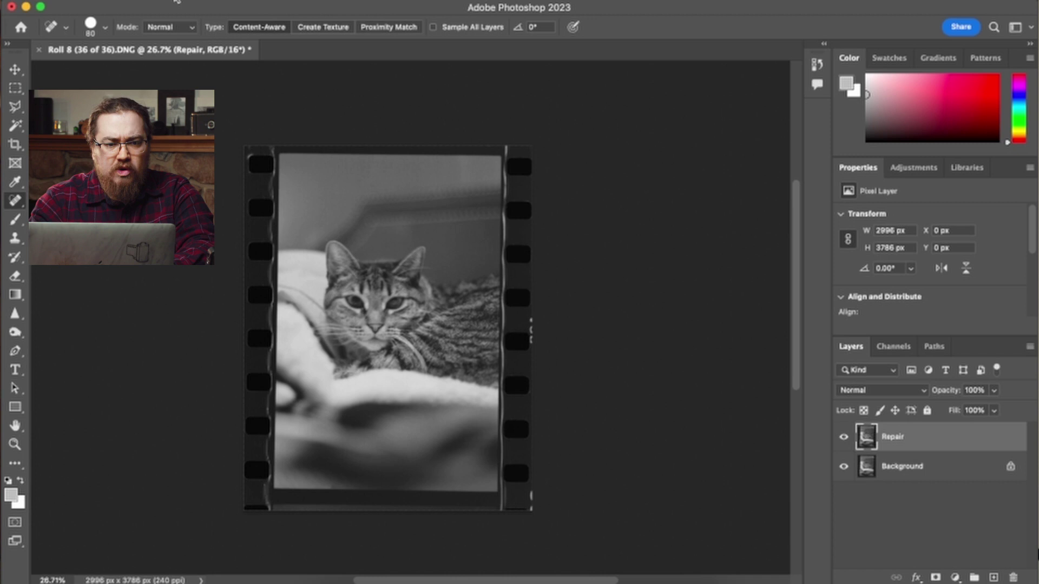
- Save the retouched scan as Roll 8 (36 of 36)-Edit.tif and close the document
left_click(120, 1)
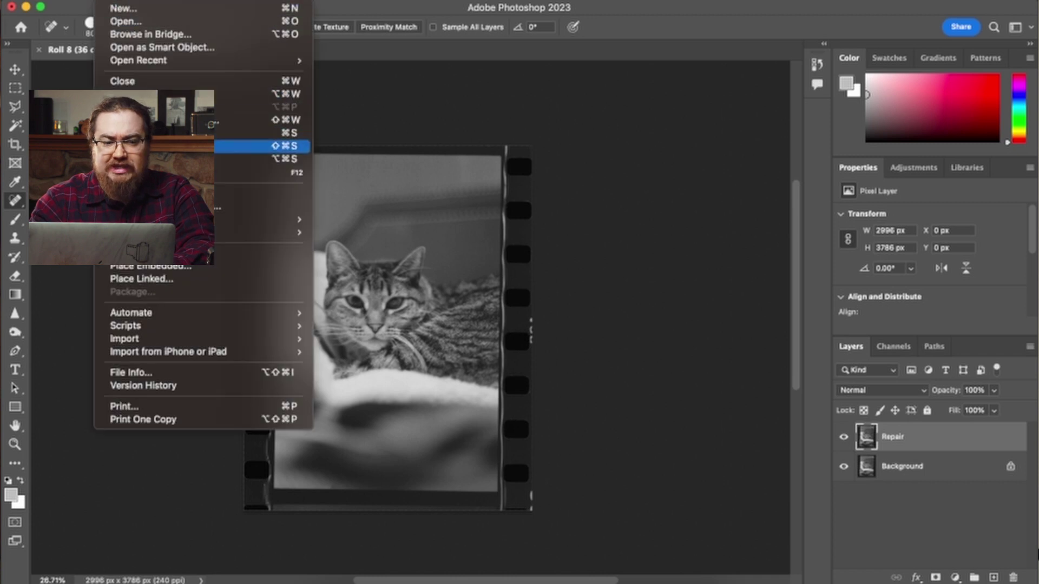
left_click(135, 132)
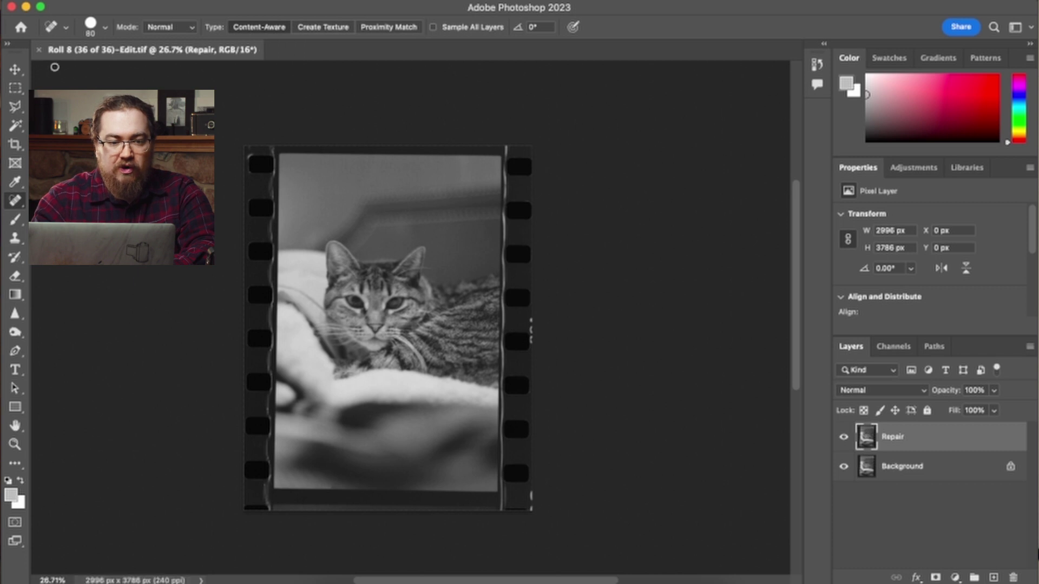
left_click(39, 50)
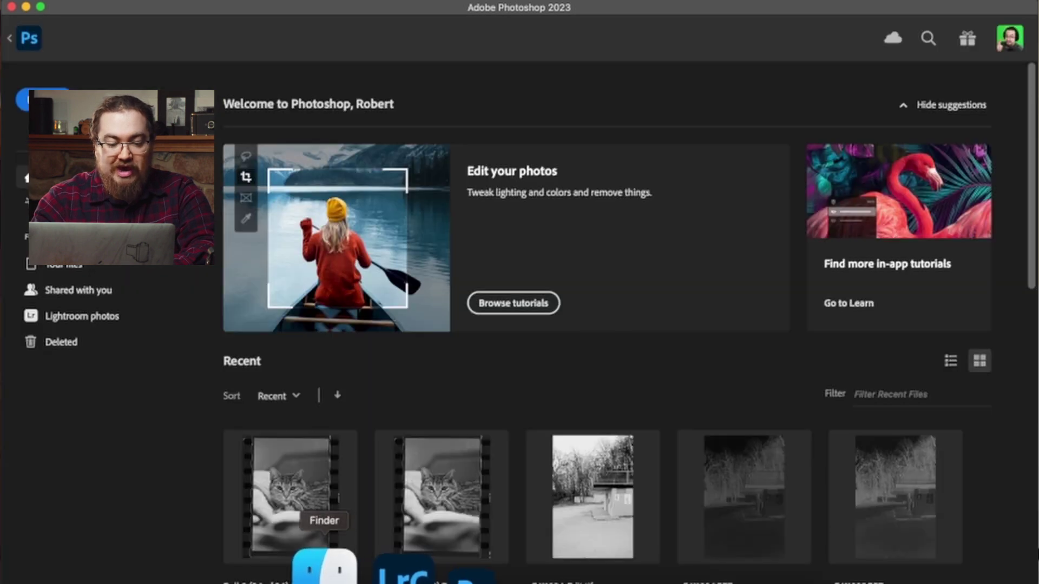
- Compare the cat photo's DNG with its -Edit.tif, then raise the TIFF's Exposure to +0.45 and Contrast to +35
left_click(370, 573)
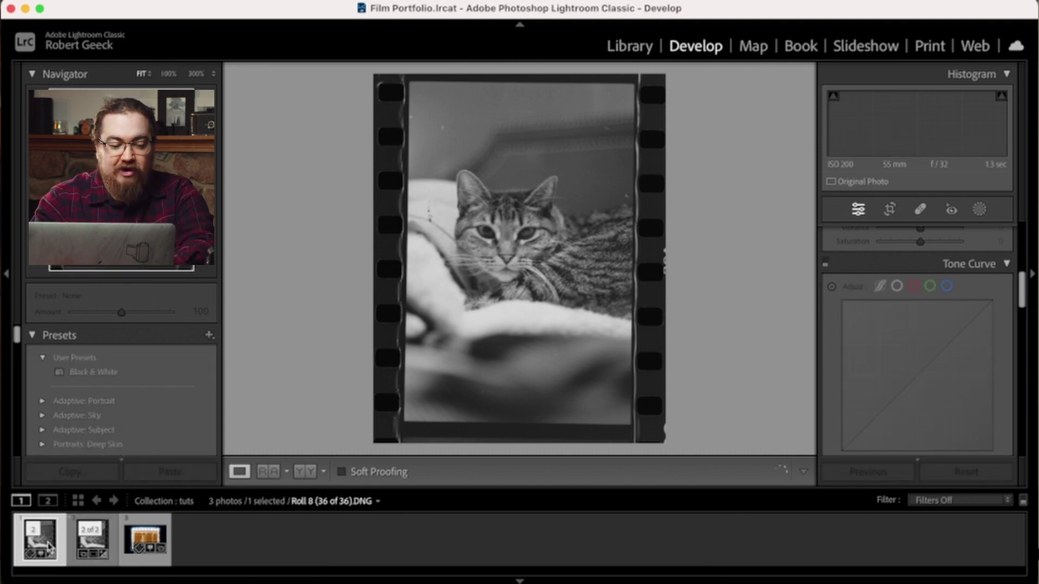
left_click(91, 544)
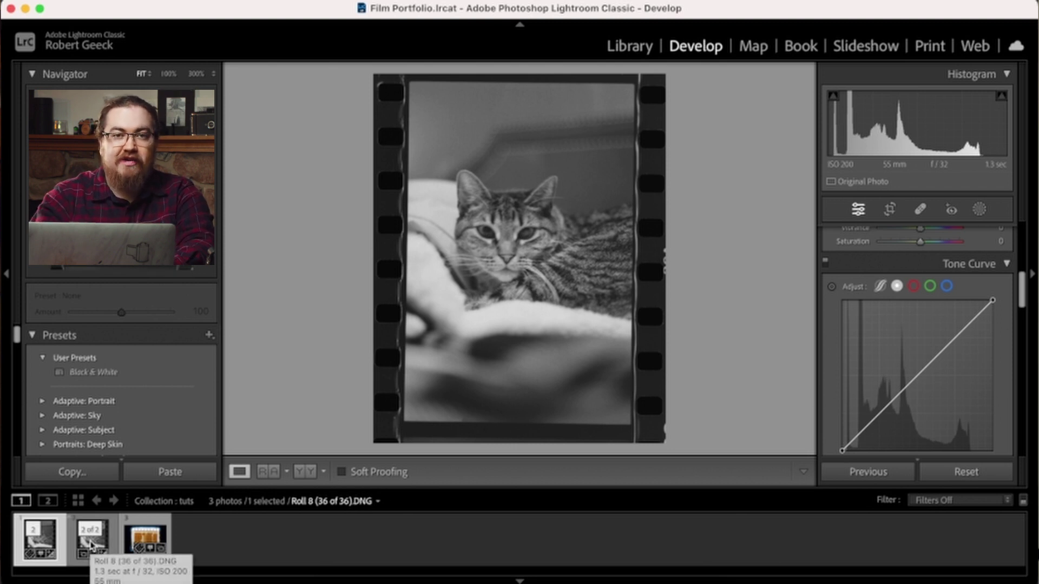
left_click(50, 548)
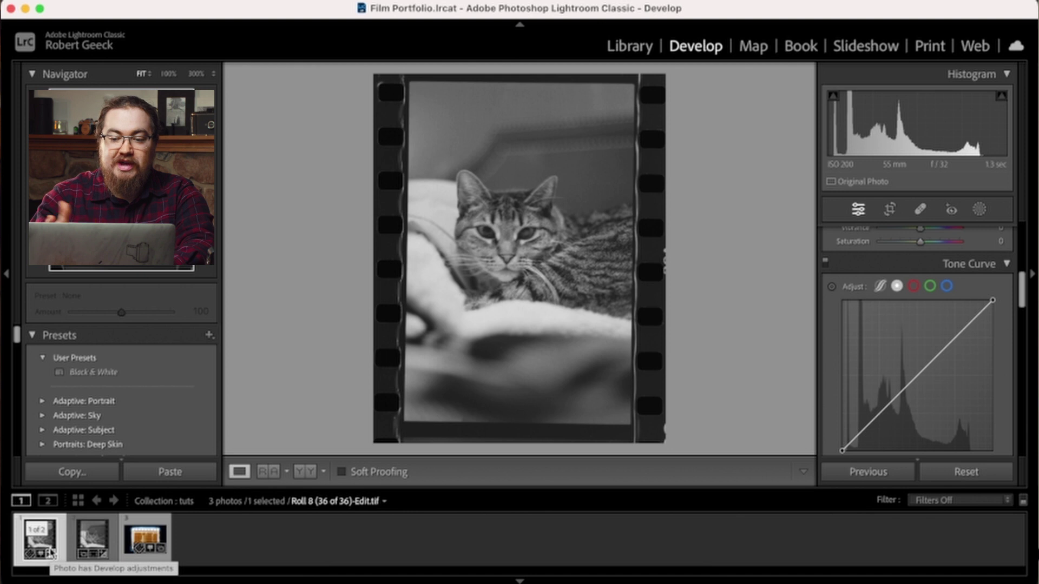
left_click(86, 545)
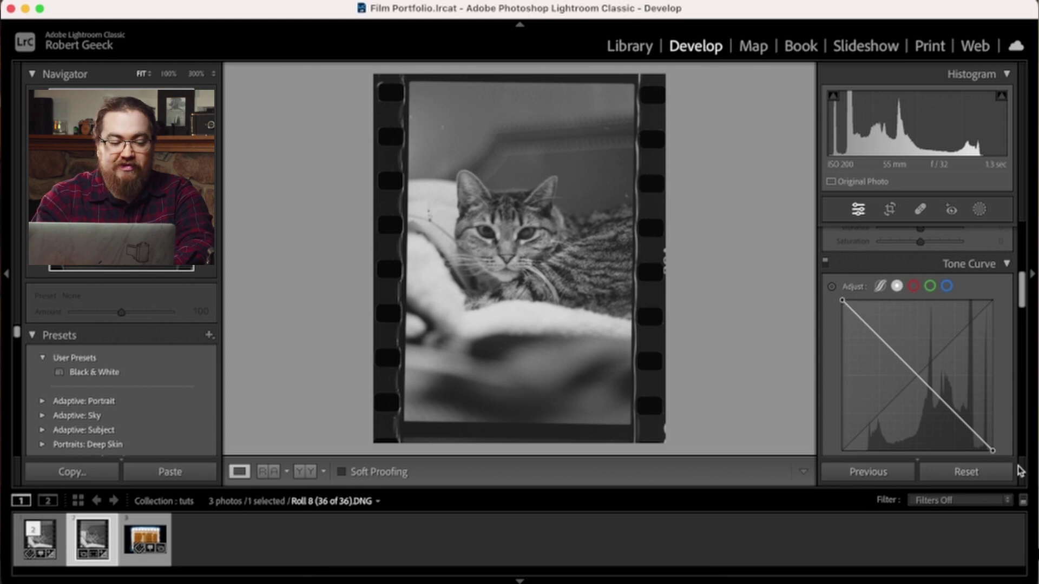
left_click(37, 539)
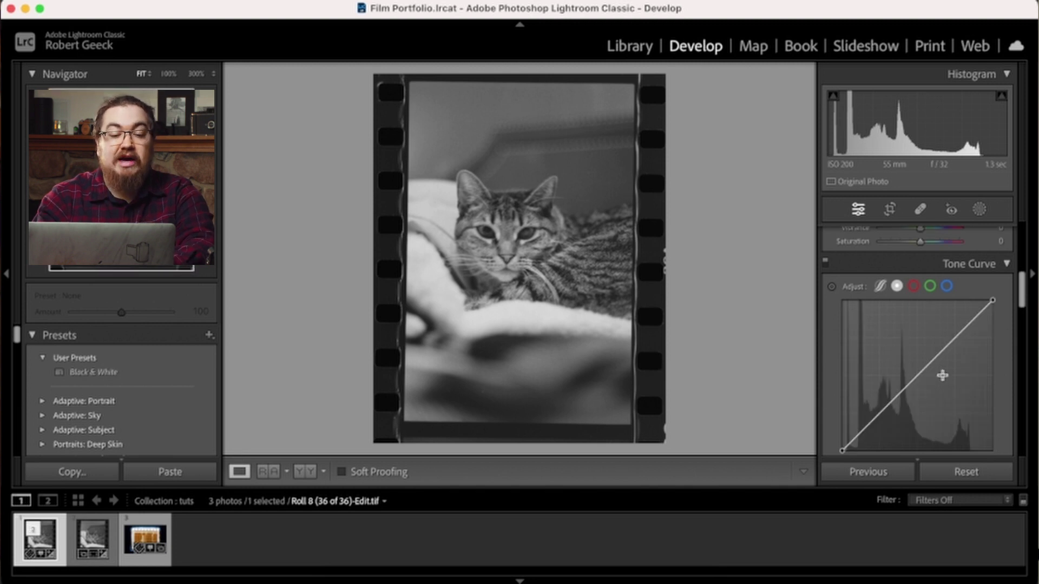
scroll(942, 373, "up", 6)
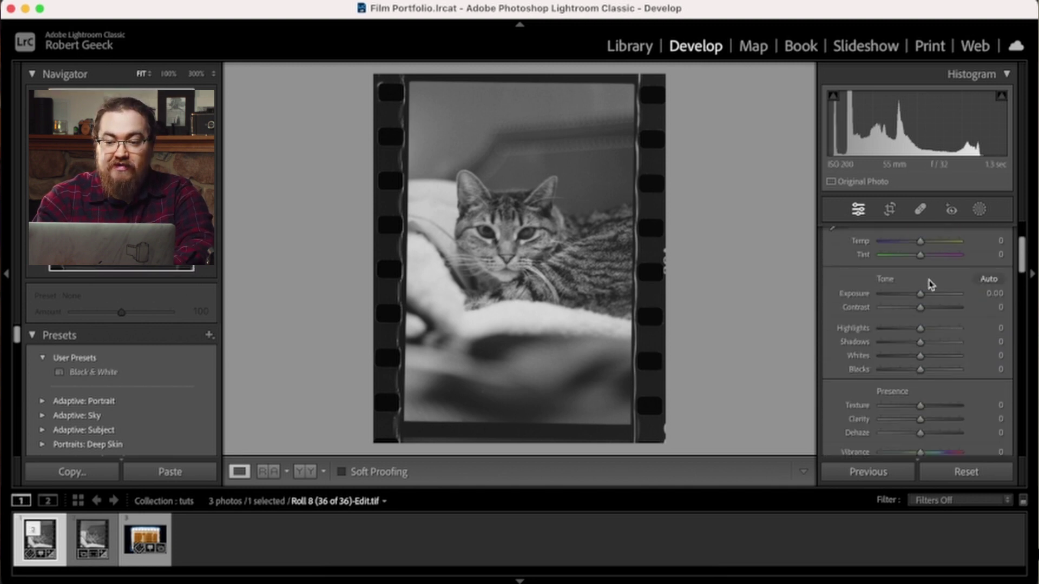
left_click_drag(920, 294, 935, 307)
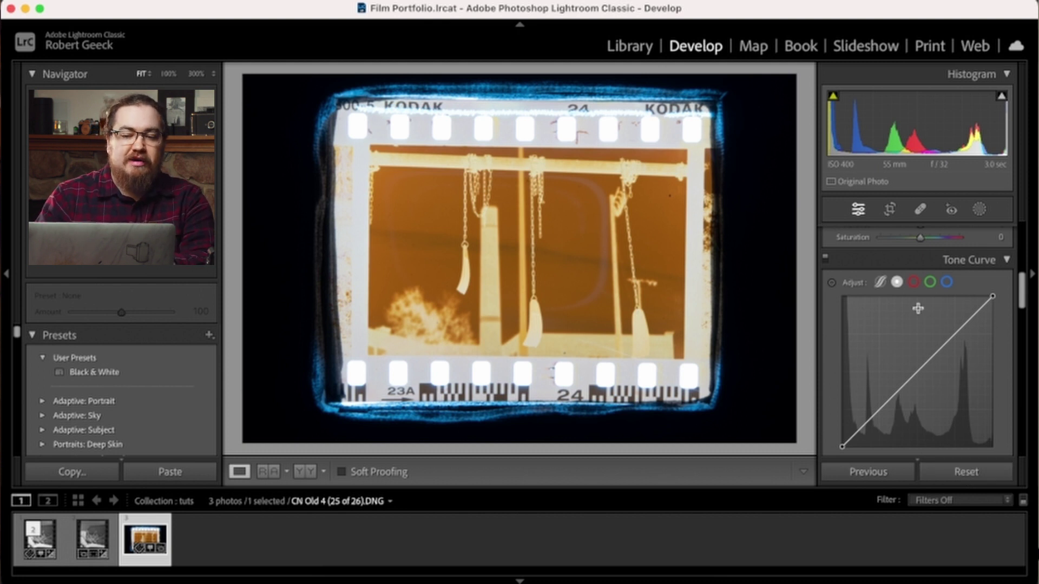
- Set the swings negative's white balance preset to Daylight
scroll(920, 312, "up", 5)
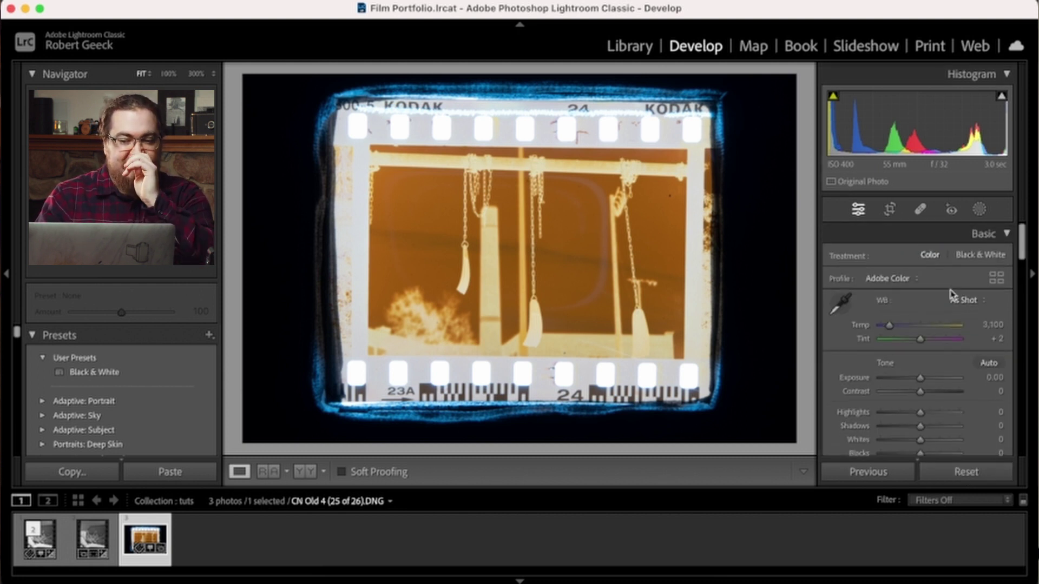
left_click(964, 301)
left_click(954, 334)
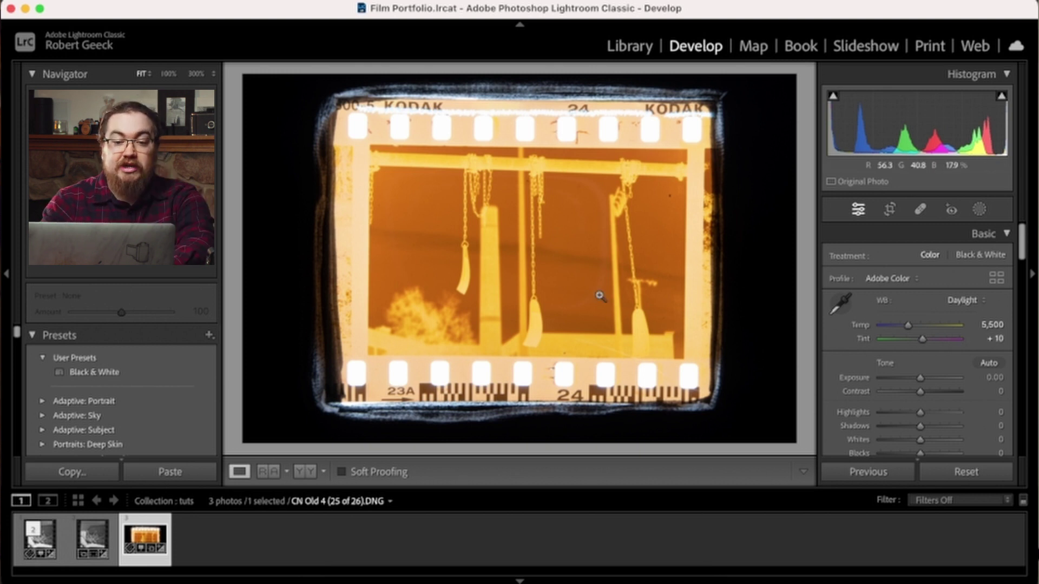
- Crop the negative inside the sprocket holes, straightened by -0.02°
key("r")
left_click_drag(521, 79, 521, 109)
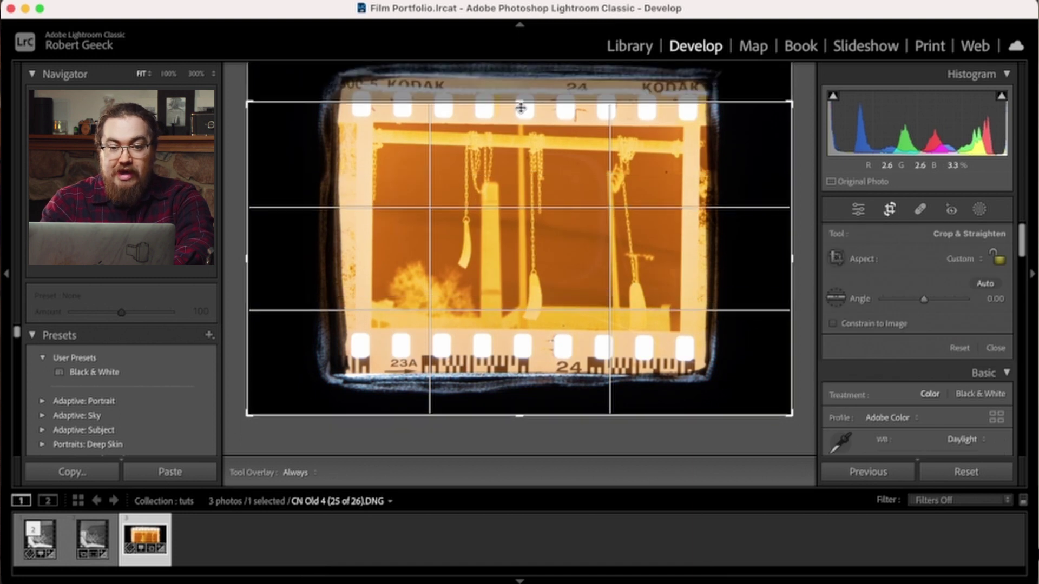
left_click_drag(508, 409, 513, 364)
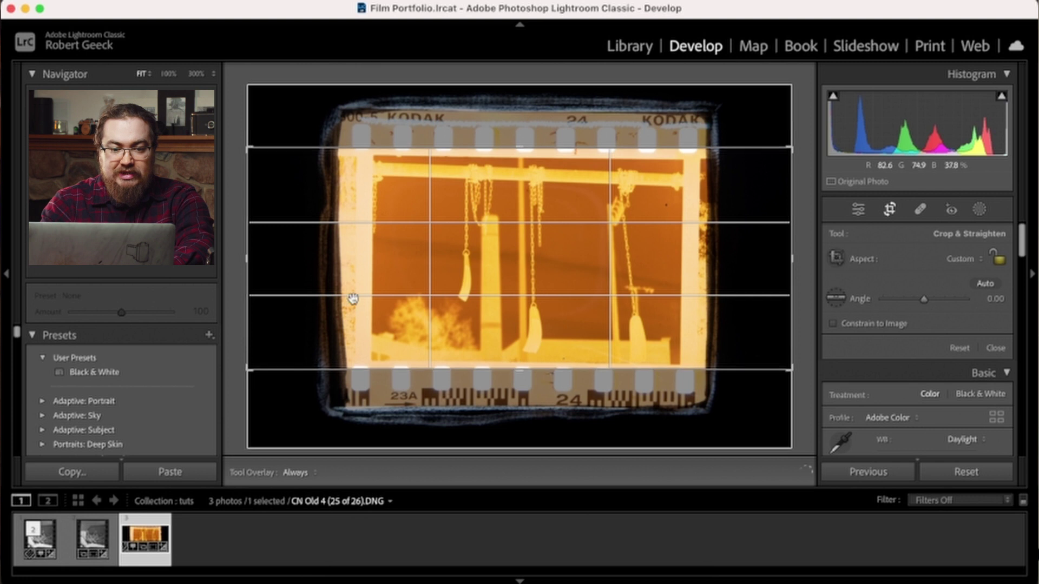
left_click_drag(250, 259, 304, 259)
left_click_drag(762, 244, 693, 262)
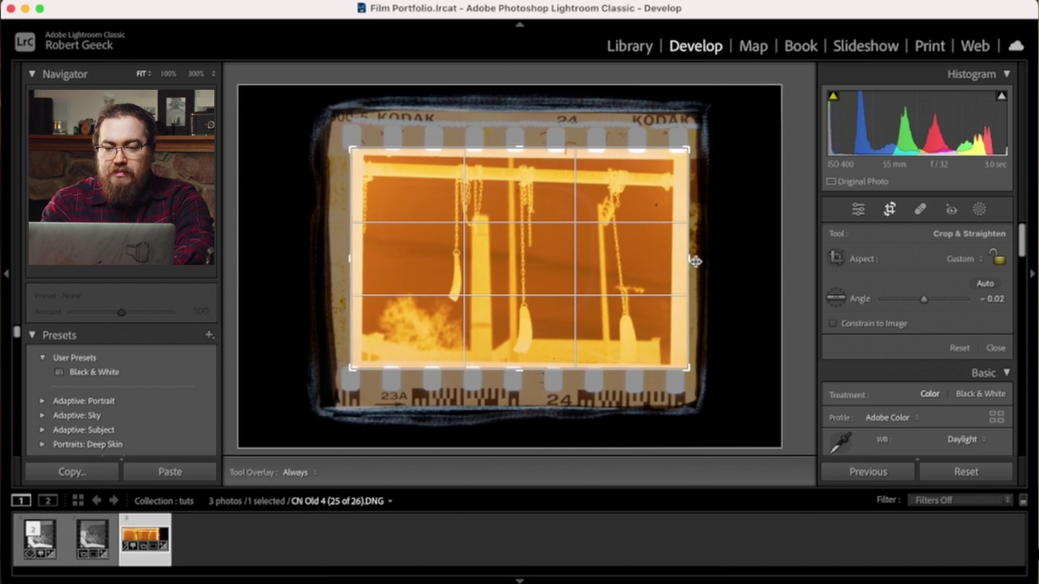
key("Return")
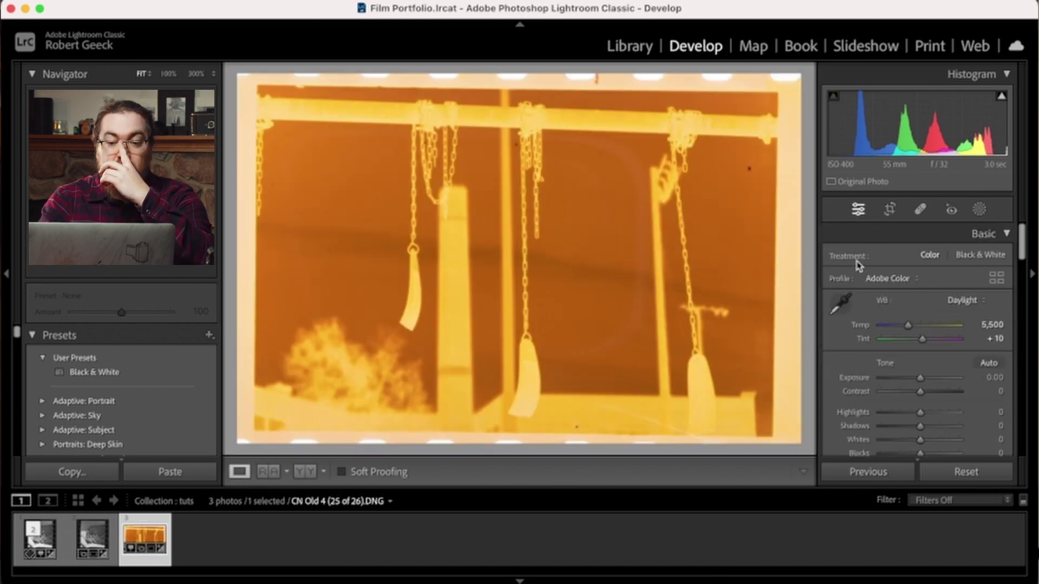
- Swap the tone curve's highlight and shadow endpoints so the orange negative shows as a cyan positive
left_click(841, 307)
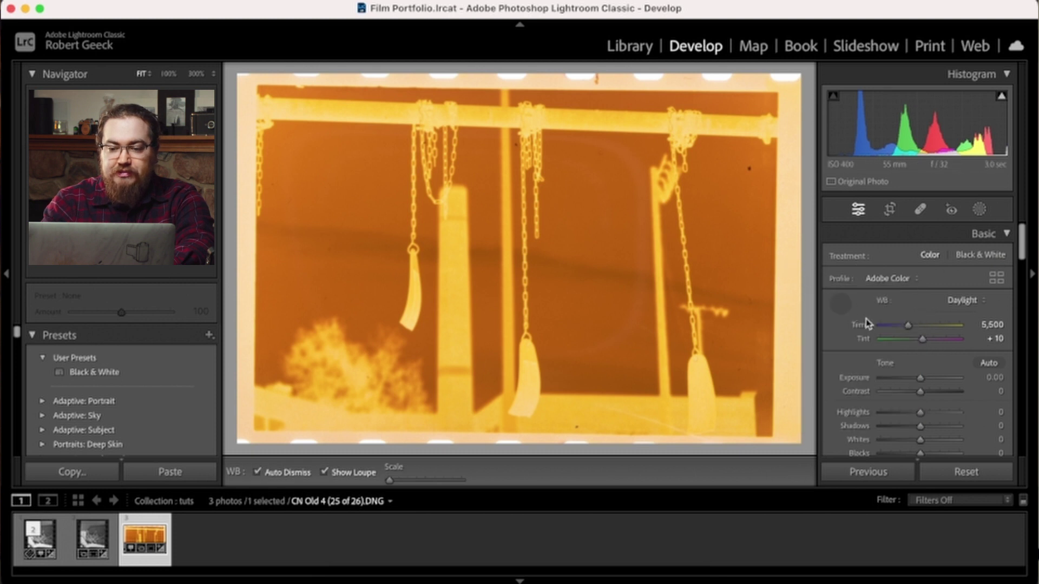
scroll(873, 381, "down", 10)
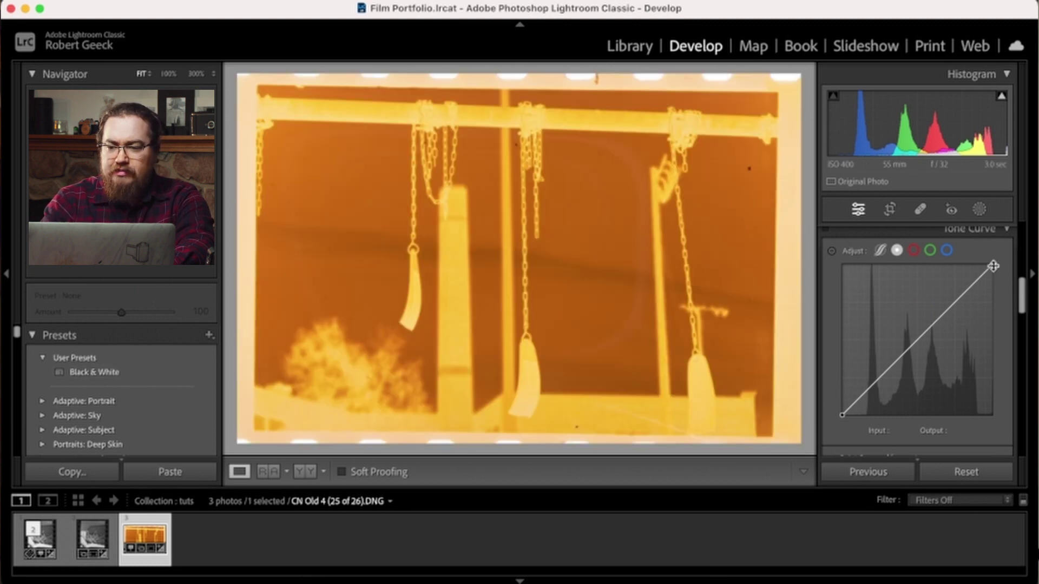
left_click_drag(994, 266, 1013, 436)
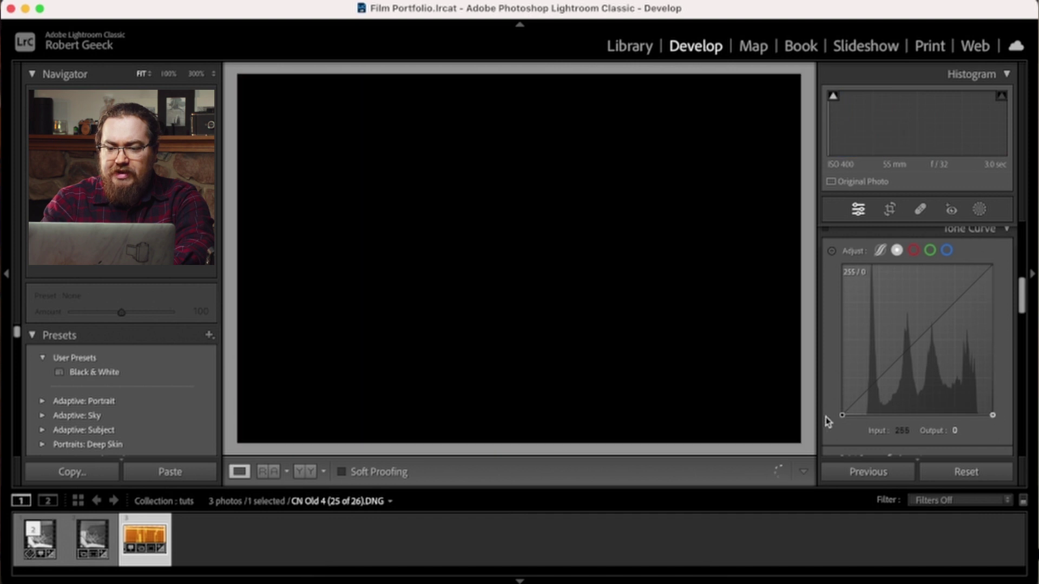
left_click_drag(841, 415, 841, 266)
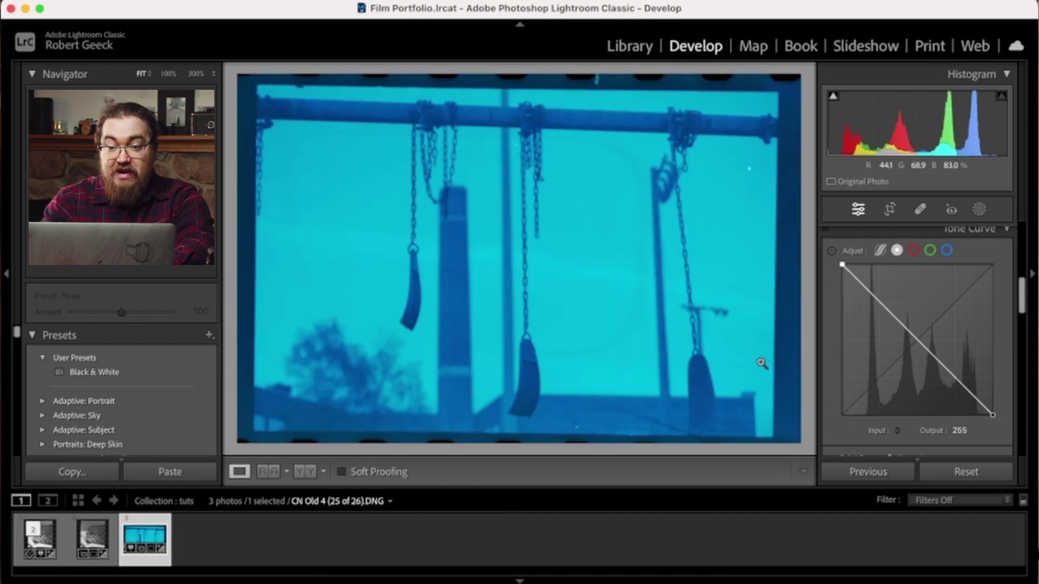
- Straighten the tone curve again and sample the film border for a Temp 3,100, Tint +3 white balance
left_click_drag(842, 268, 842, 415)
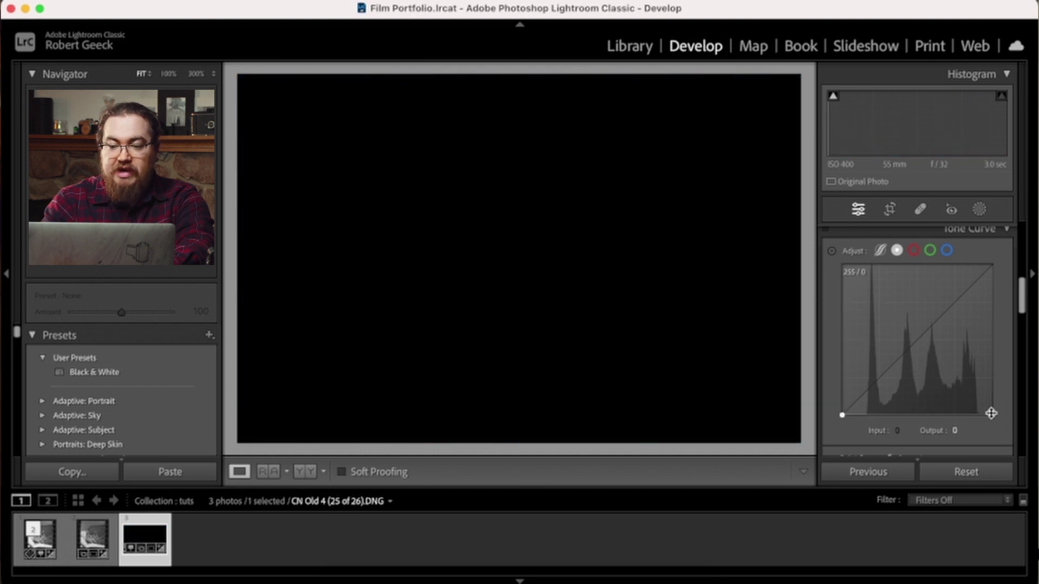
left_click_drag(990, 413, 1001, 238)
scroll(913, 337, "up", 2)
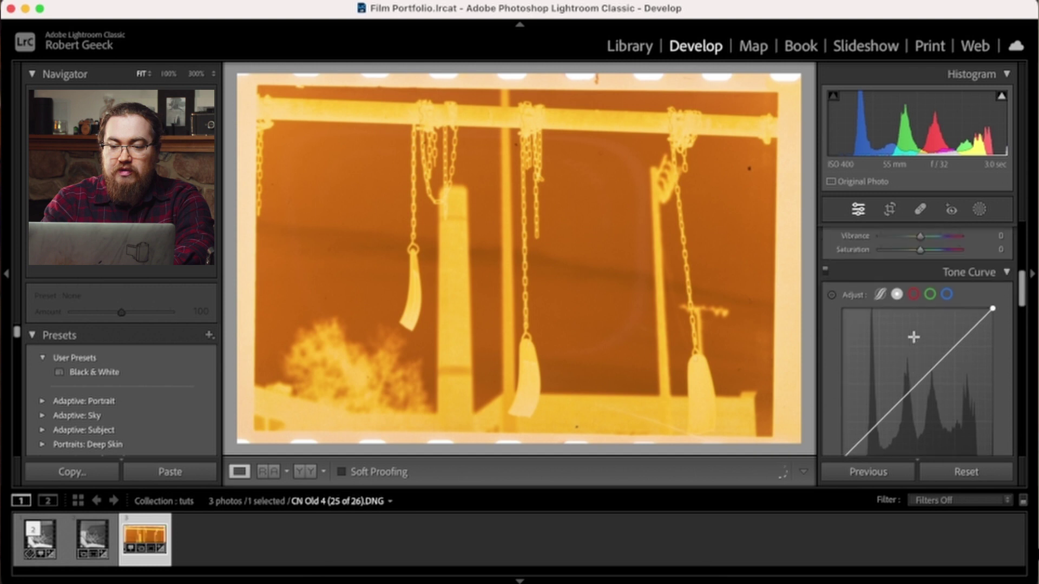
scroll(913, 337, "up", 10)
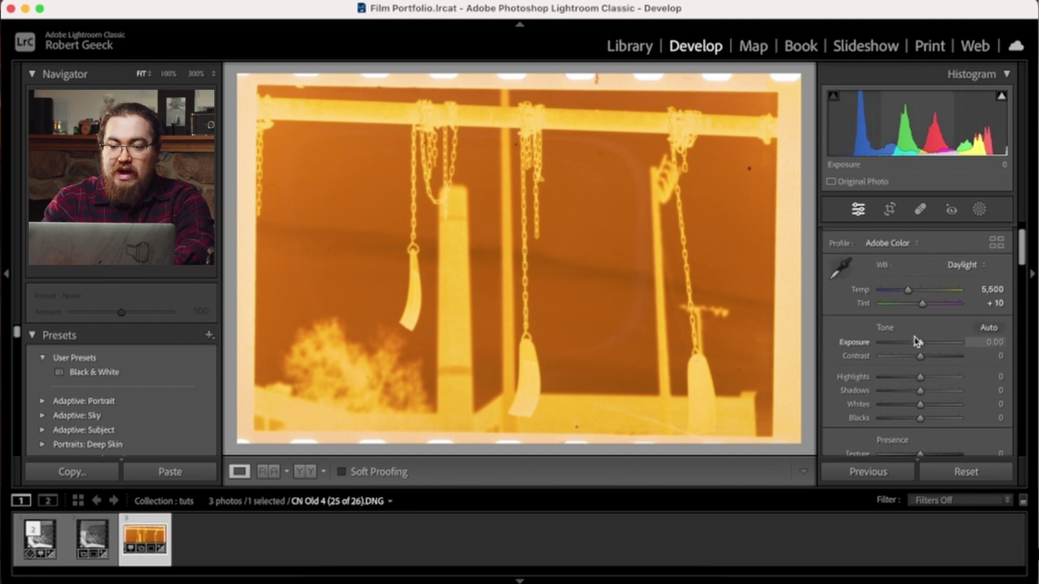
left_click(840, 268)
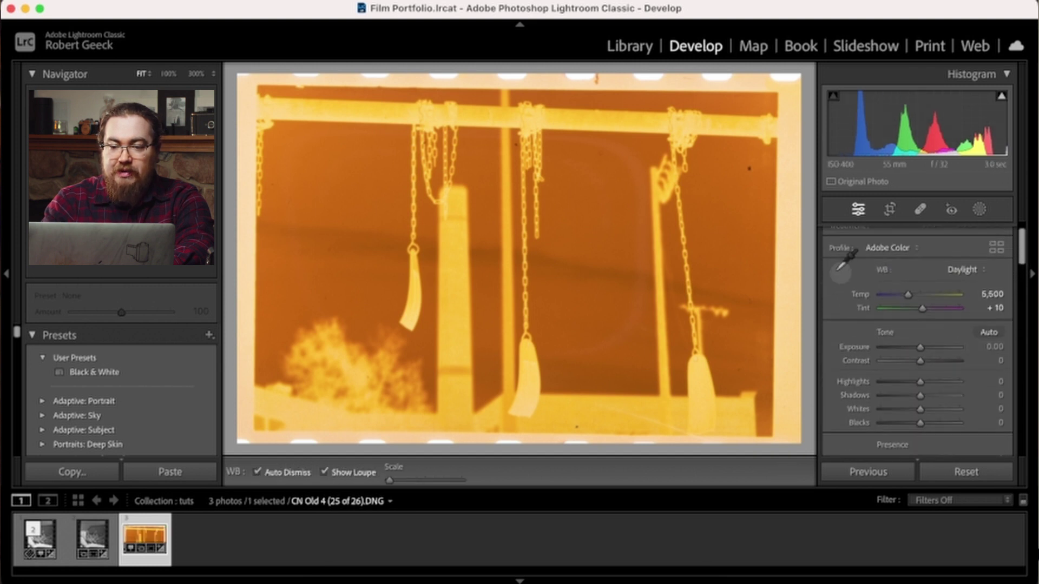
left_click(787, 215)
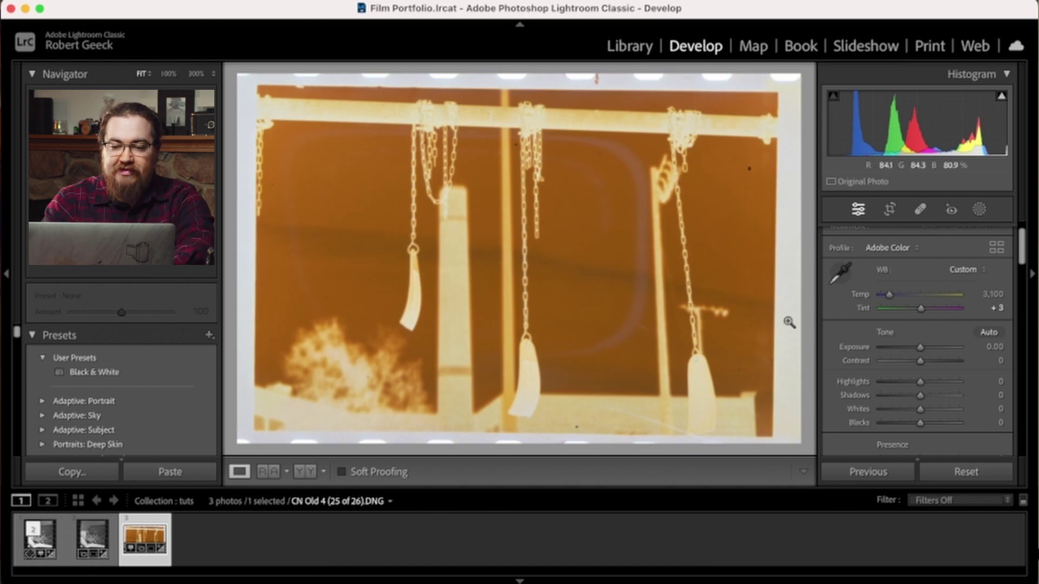
scroll(887, 333, "down", 2)
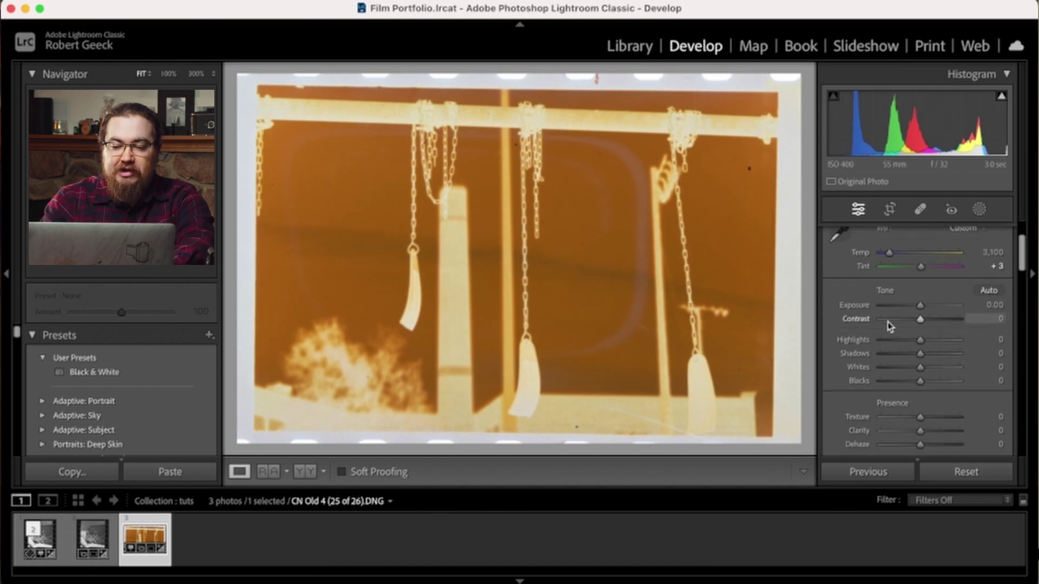
scroll(888, 326, "down", 5)
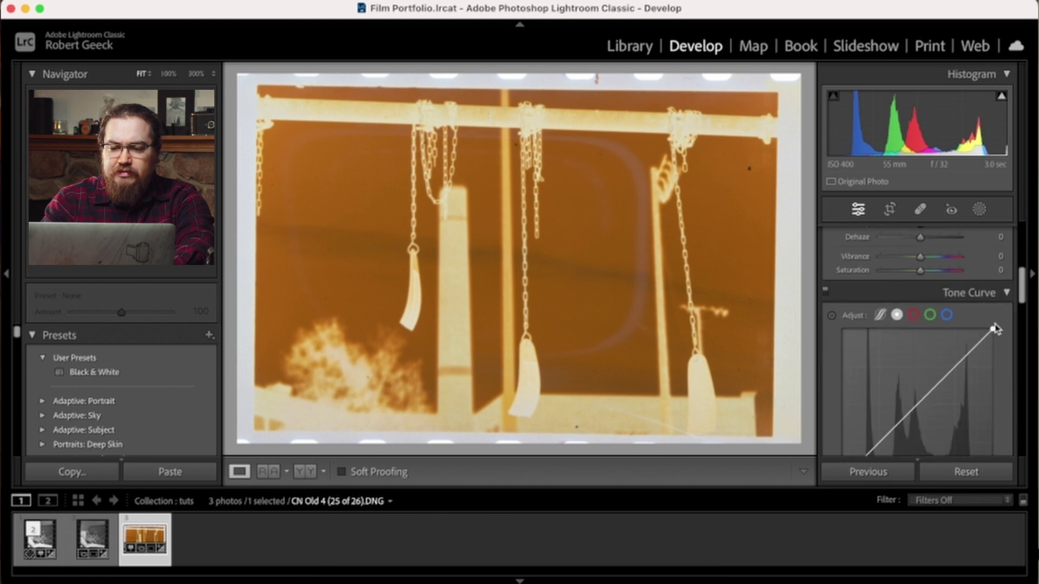
- Invert the tone curve by swapping its highlight and shadow endpoints
mouse_move(991, 330)
left_mouse_down()
mouse_move(1001, 482)
mouse_move(993, 328)
left_mouse_up()
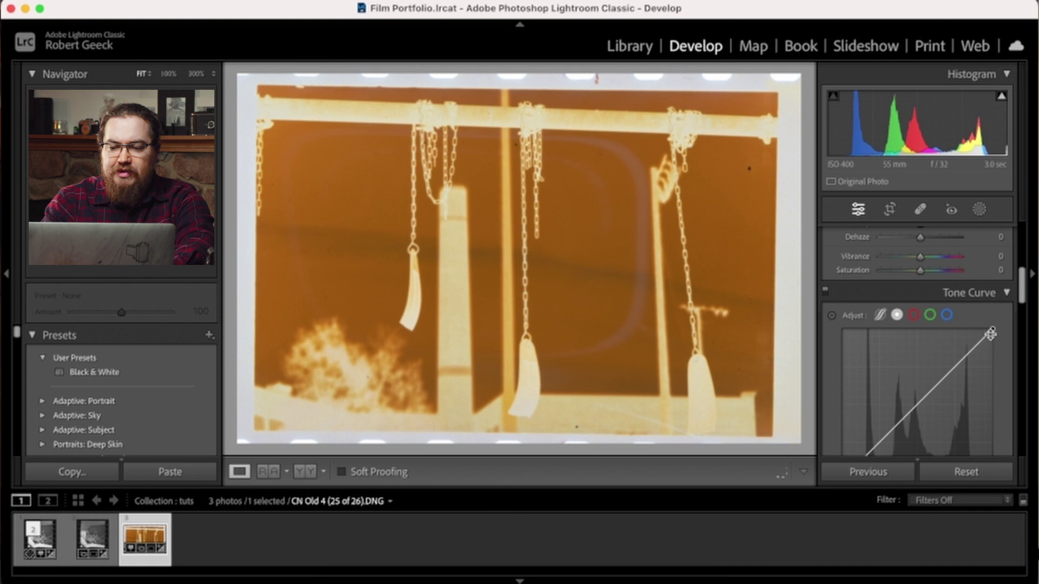
left_click_drag(992, 330, 1024, 516)
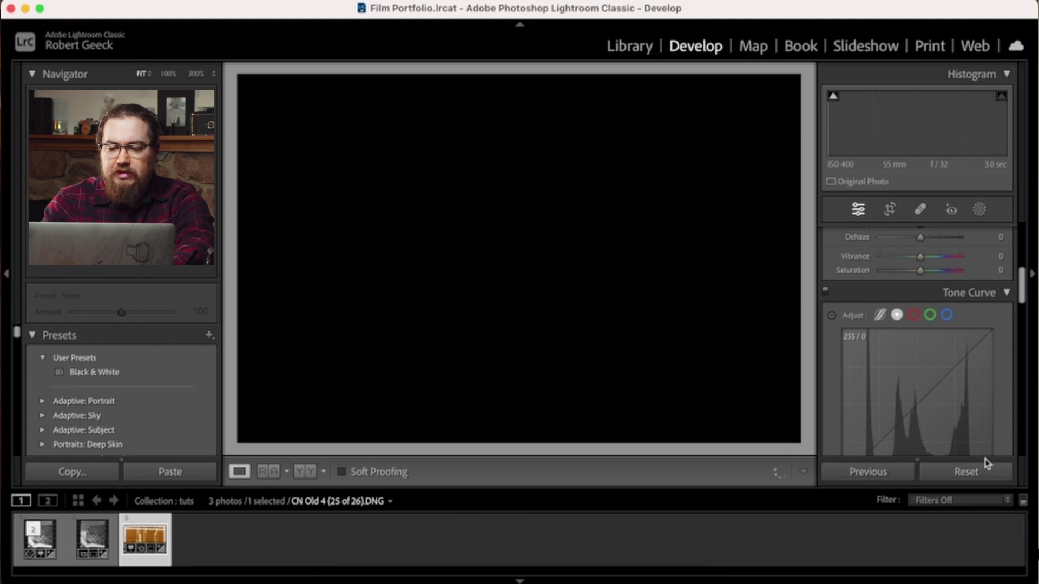
left_click_drag(967, 430, 970, 435)
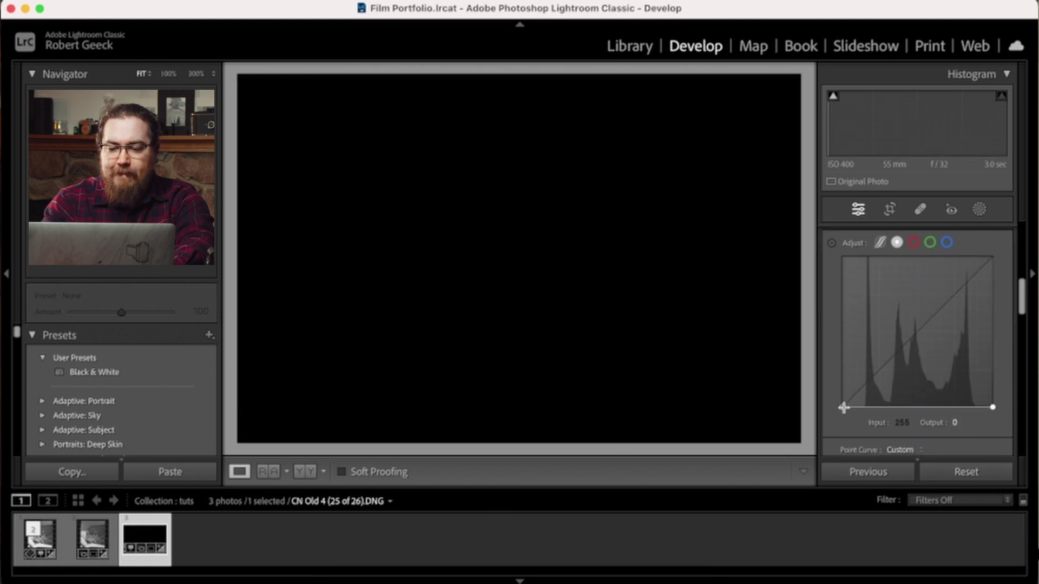
left_click_drag(843, 413, 842, 255)
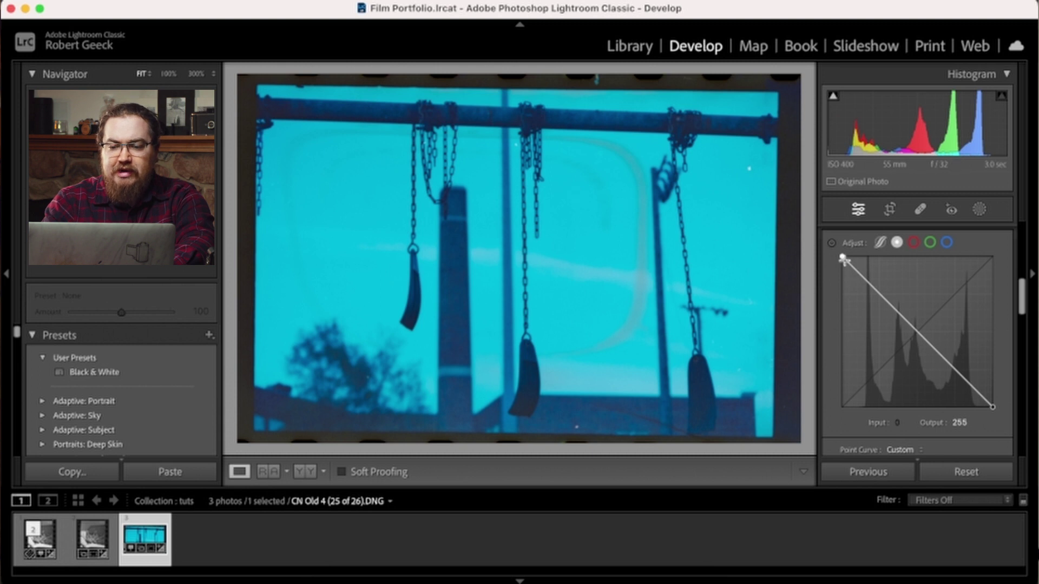
- Pull the curve endpoints inward to Input 28 and Input 232 to tighten contrast
left_click_drag(841, 257, 858, 259)
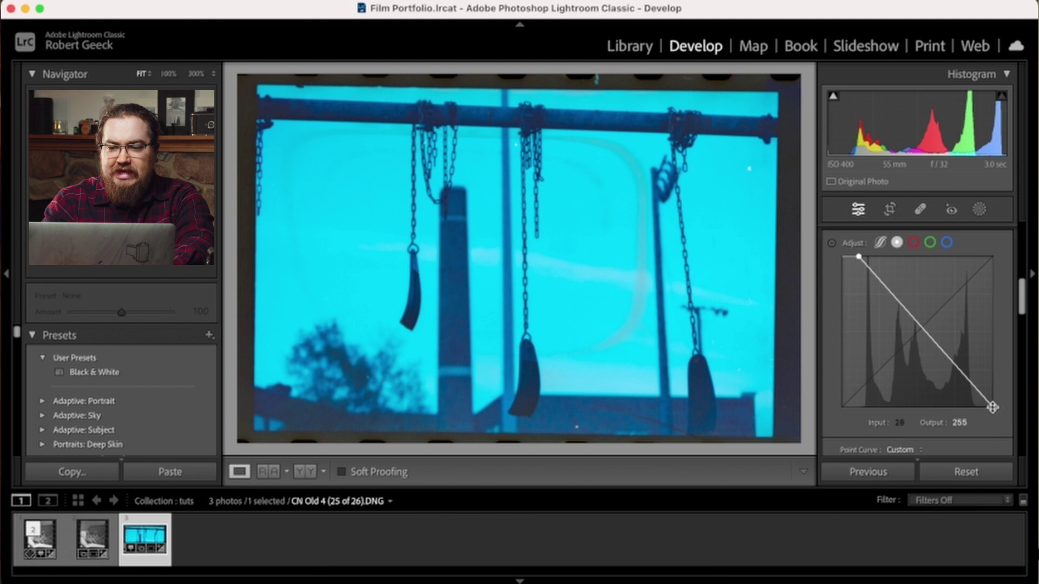
mouse_move(992, 406)
left_mouse_down()
mouse_move(979, 414)
mouse_move(988, 421)
left_mouse_up()
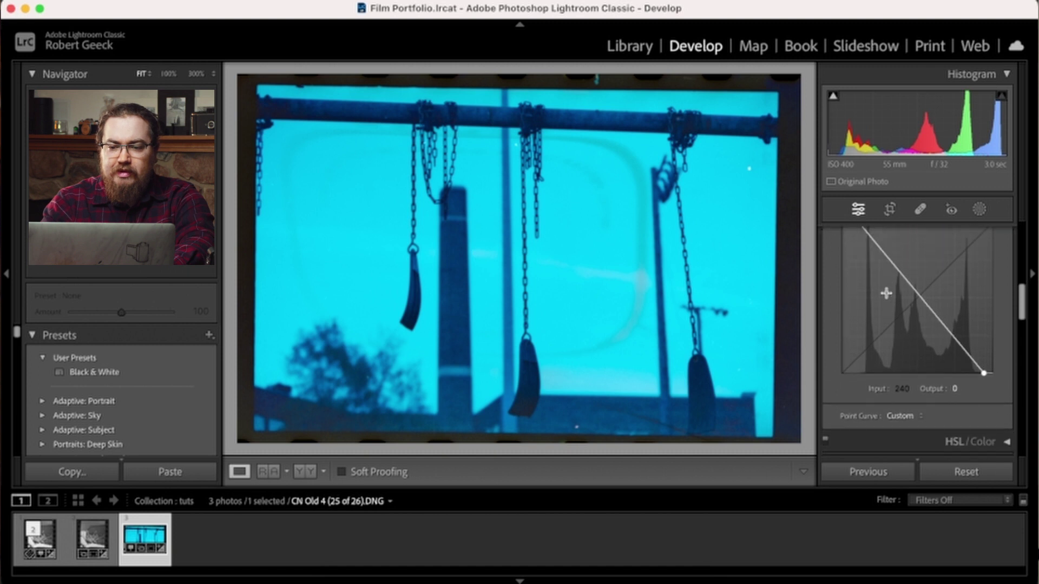
scroll(888, 295, "up", 3)
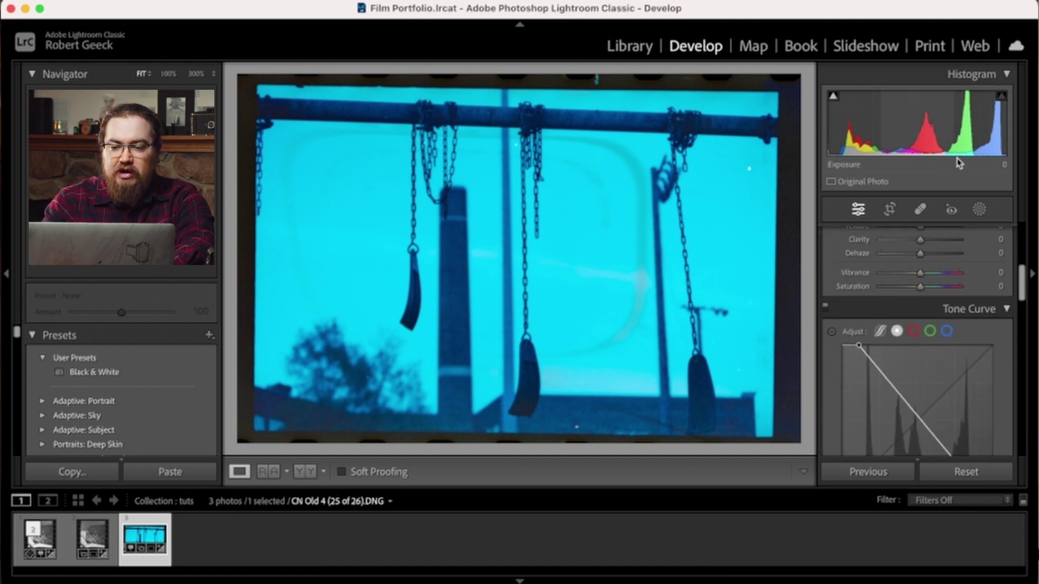
left_click(930, 331)
scroll(906, 395, "down", 3)
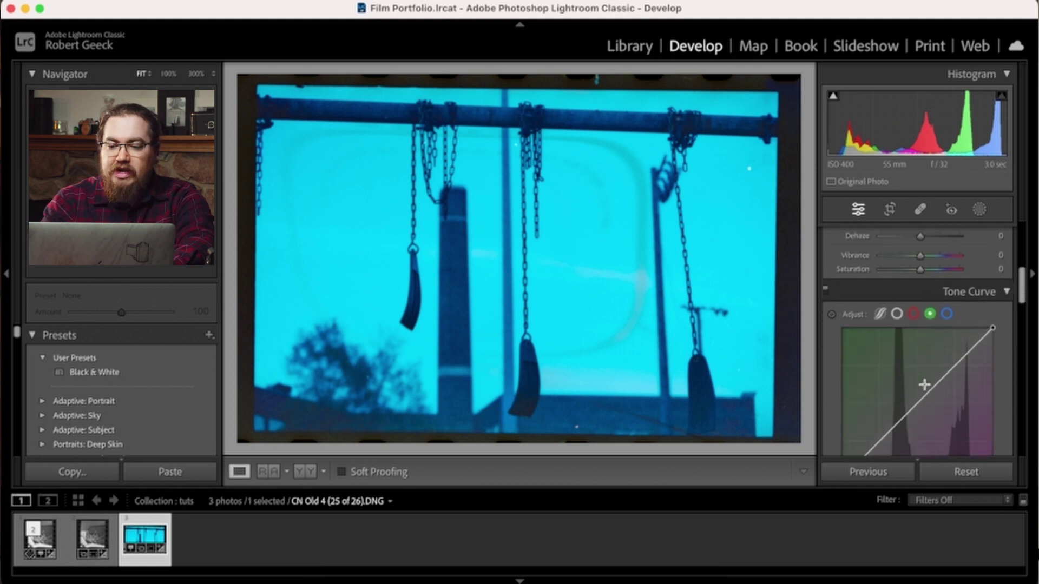
mouse_move(915, 378)
left_mouse_down()
mouse_move(923, 405)
mouse_move(913, 367)
left_mouse_up()
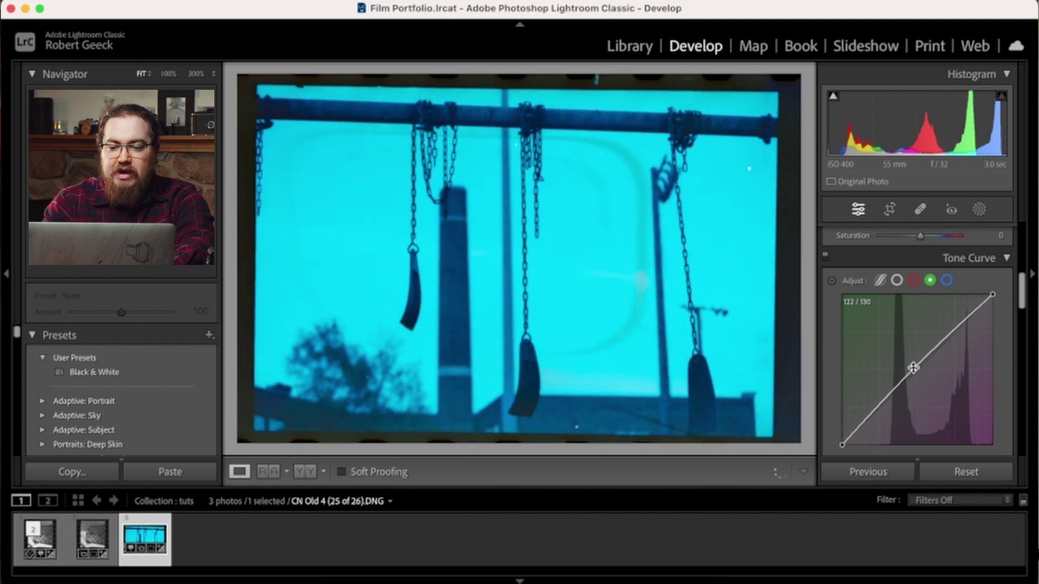
left_click_drag(883, 410, 872, 394)
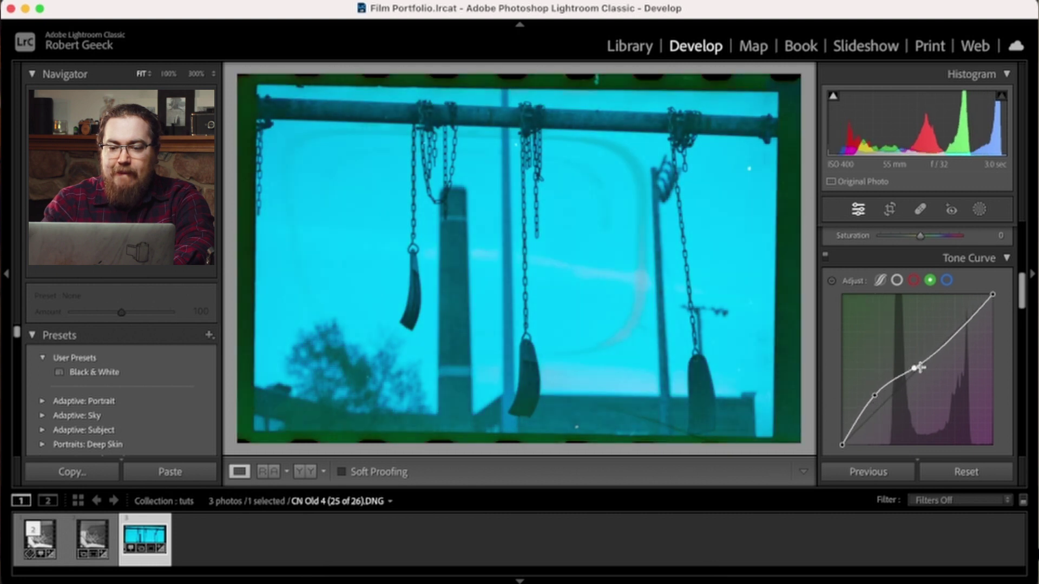
left_click_drag(914, 368, 877, 394)
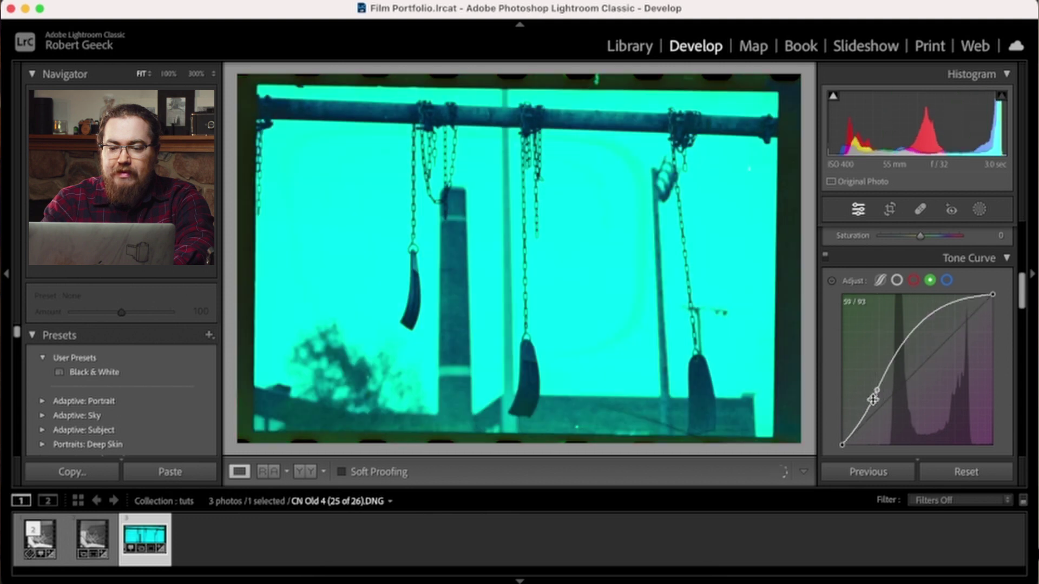
double_click(876, 390)
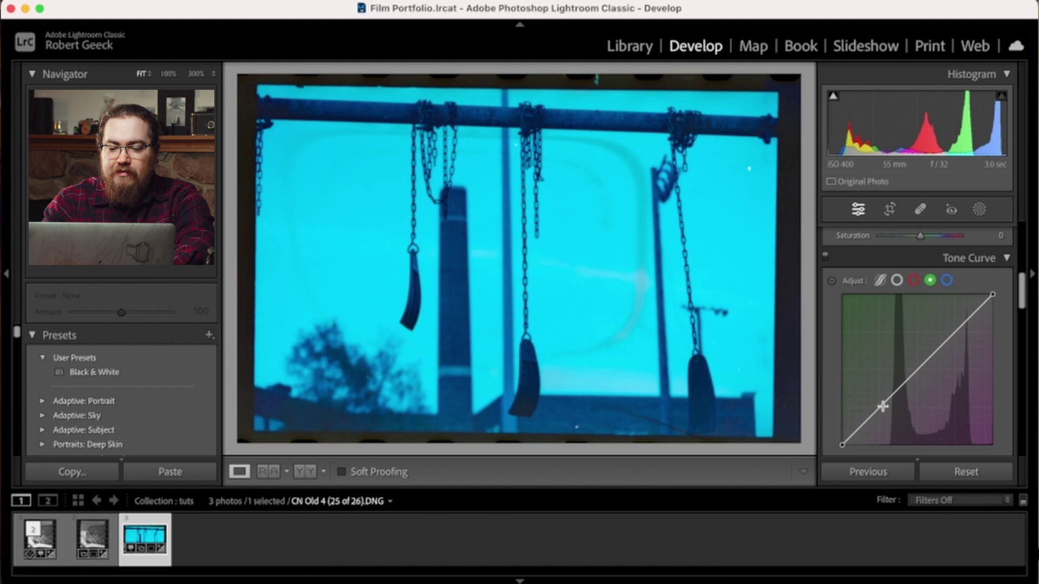
left_click_drag(917, 371, 933, 400)
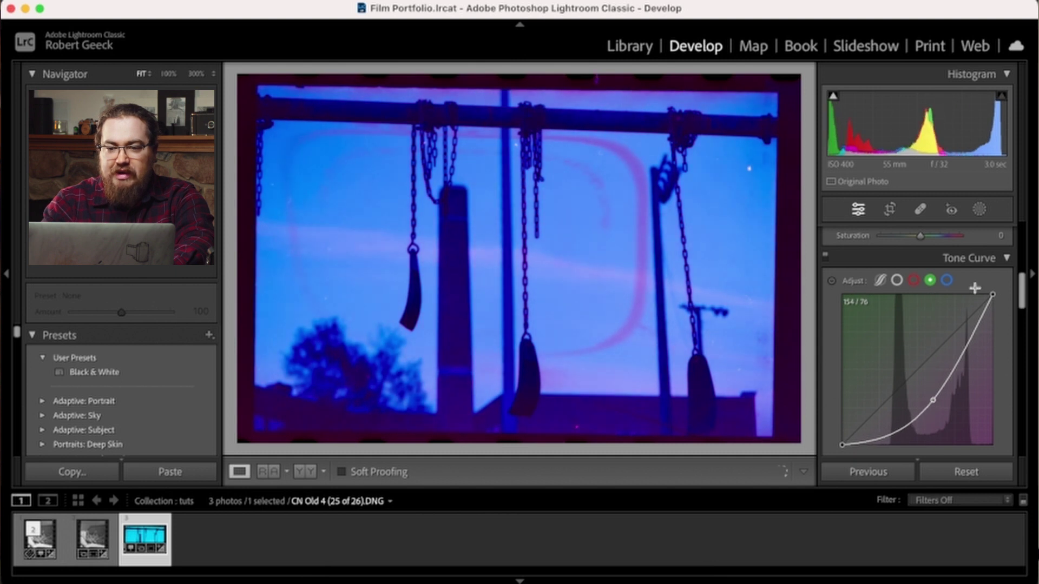
left_click(946, 280)
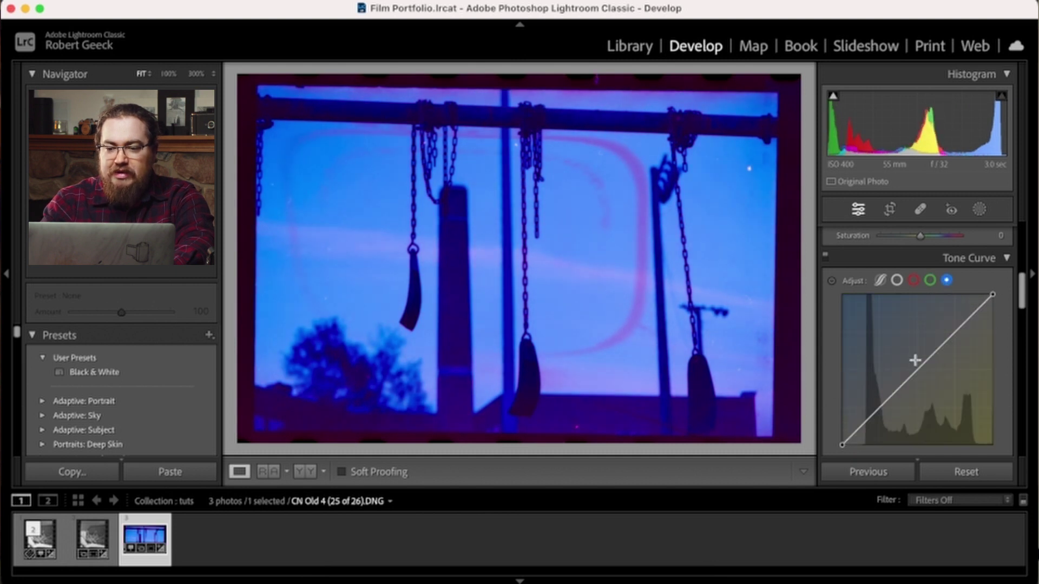
left_click_drag(912, 374, 935, 366)
left_click_drag(938, 300, 936, 294)
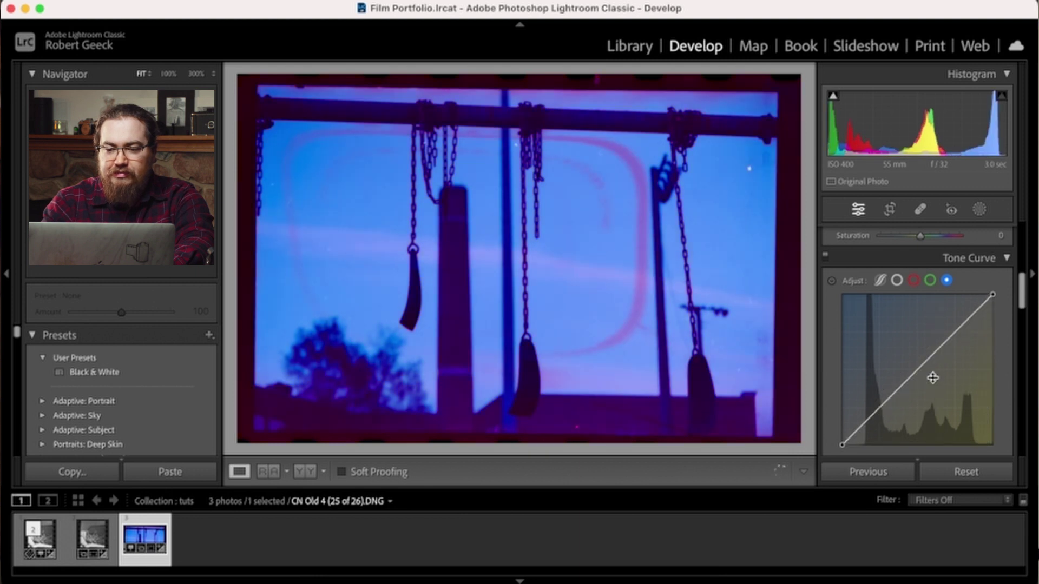
left_click(932, 282)
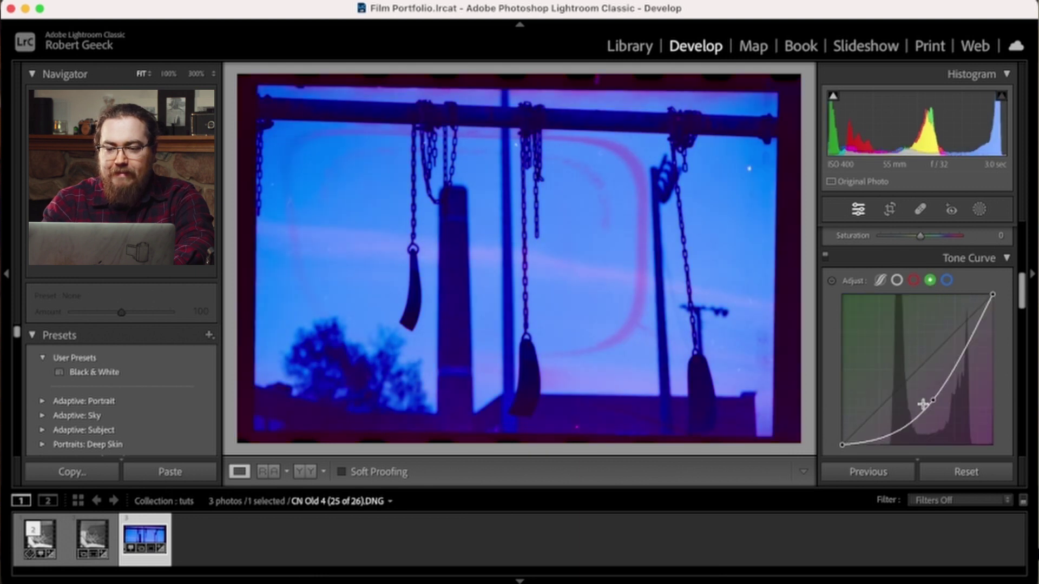
- Remove the green channel curve point, then lower Temp to about 2,052
double_click(933, 403)
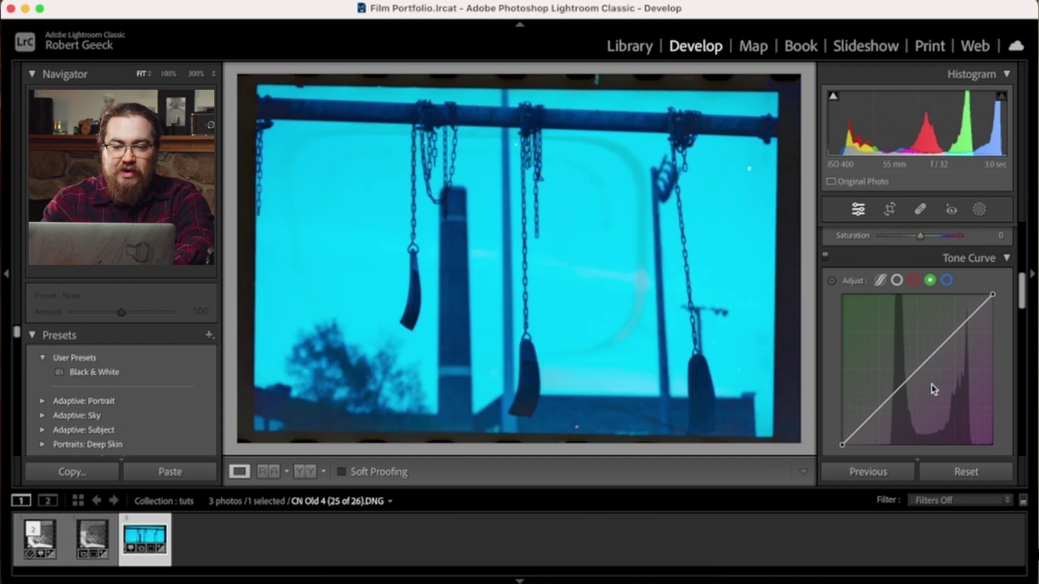
scroll(932, 395, "up", 3)
scroll(931, 386, "up", 8)
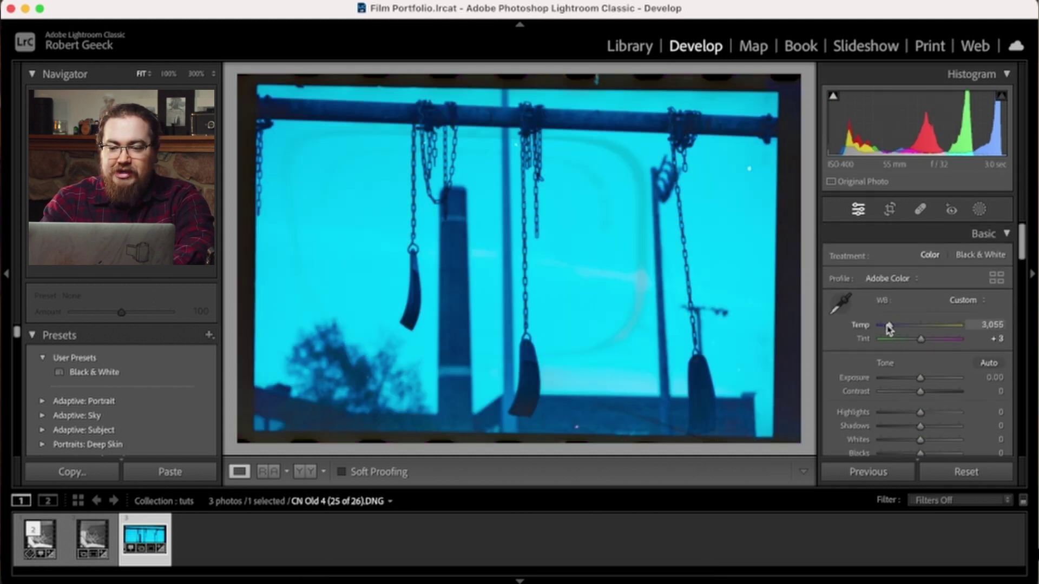
left_click_drag(888, 324, 884, 324)
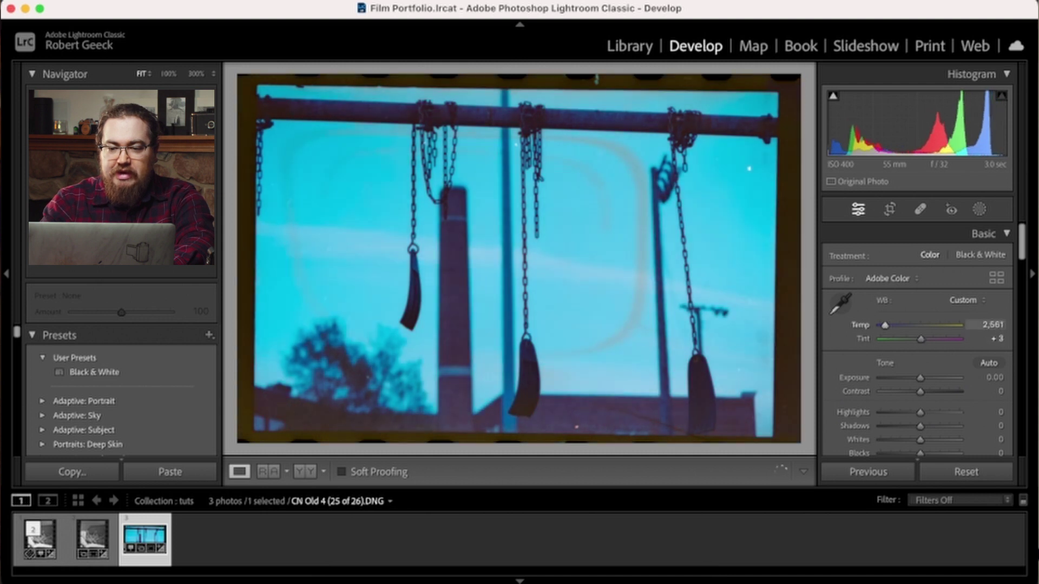
left_click_drag(992, 325, 986, 324)
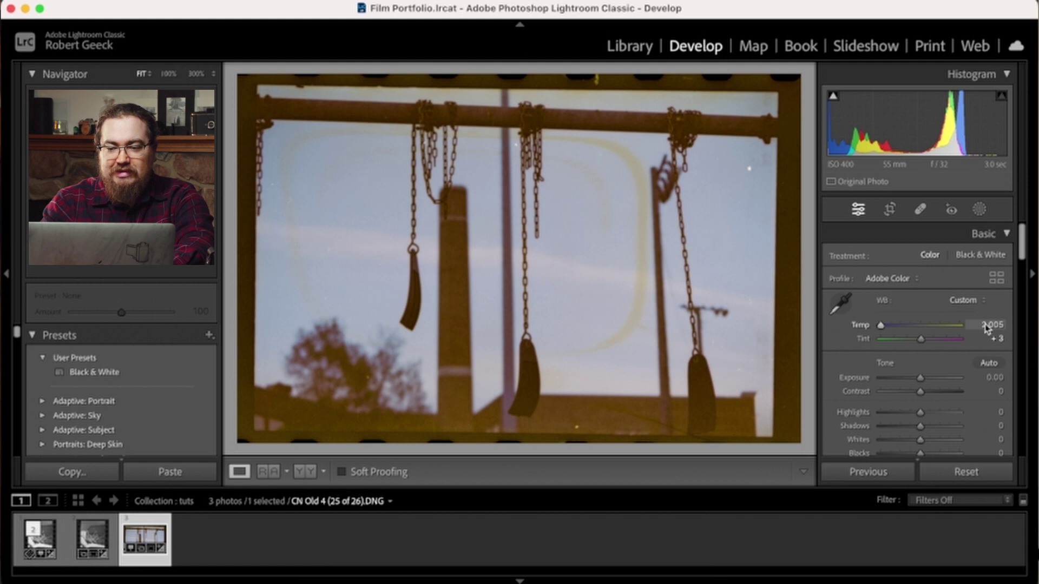
left_click_drag(986, 328, 991, 327)
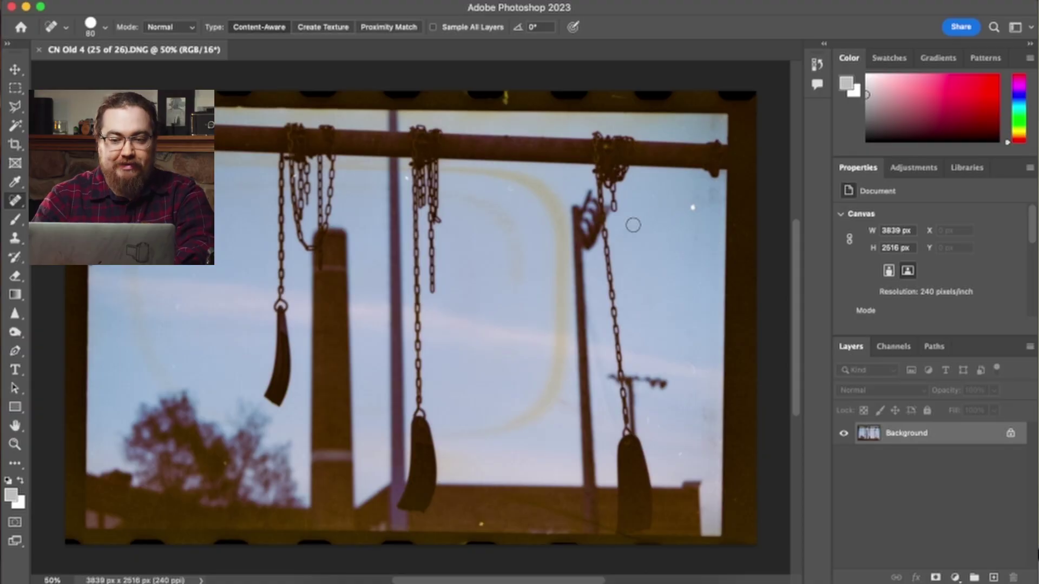
- Heal the D-shaped arc and the faint vertical mark in the sky with a 300 px Spot Healing Brush
mouse_move(448, 172)
left_mouse_down()
mouse_move(514, 173)
mouse_move(541, 403)
mouse_move(457, 432)
left_mouse_up()
key("bracketright")
key("bracketright")
key("bracketright")
key("bracketright")
key("bracketright")
key("bracketright")
key("bracketright")
key("bracketright")
mouse_move(466, 184)
left_mouse_down()
mouse_move(539, 236)
mouse_move(544, 368)
mouse_move(464, 421)
left_mouse_up()
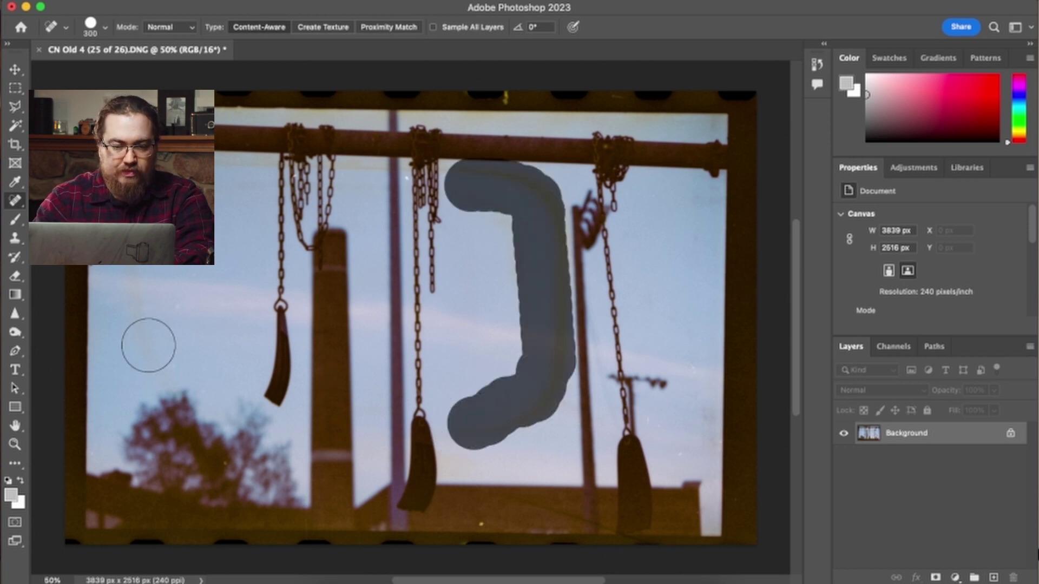
left_click_drag(148, 346, 149, 238)
- Heal a small sky dust speck with a 60 px brush, then save and close the Edit TIFF
key("bracketleft")
key("bracketleft")
key("bracketleft")
key("bracketleft")
key("bracketleft")
key("bracketleft")
key("bracketleft")
key("bracketleft")
key("bracketleft")
key("bracketleft")
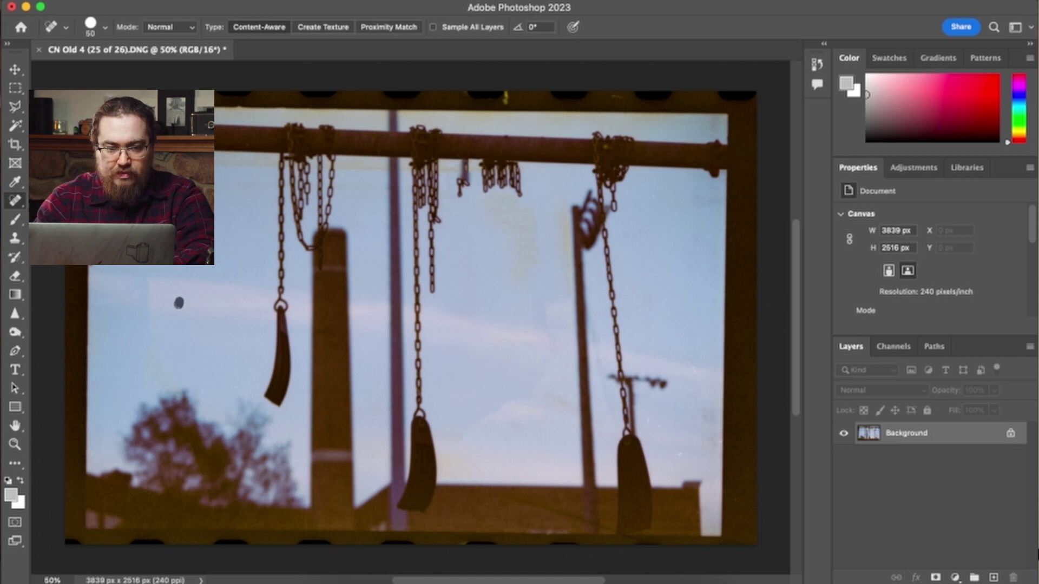
scroll(691, 449, "up", 5)
left_click(684, 162)
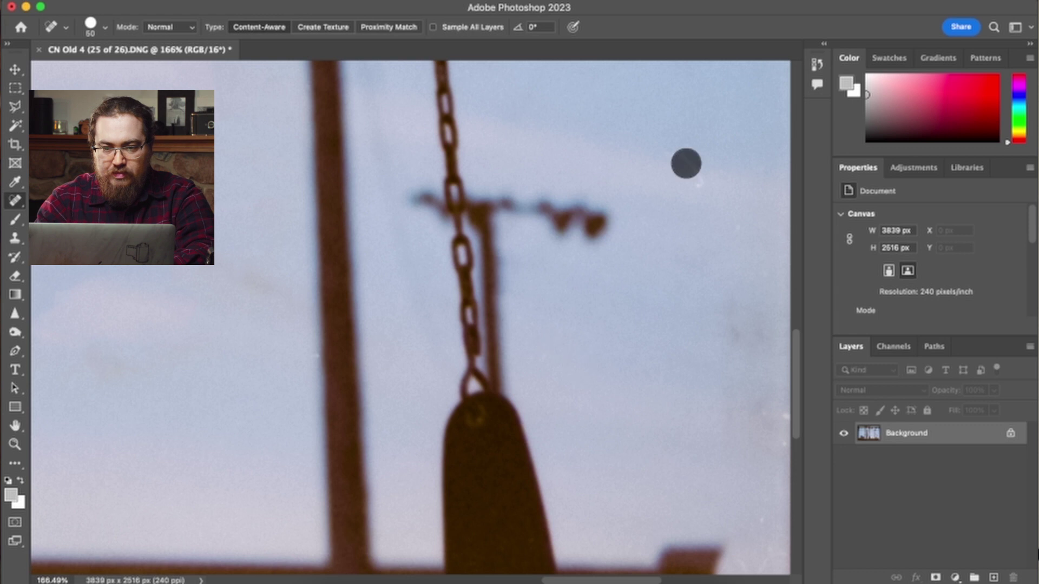
scroll(663, 360, "down", 6)
key("super+s")
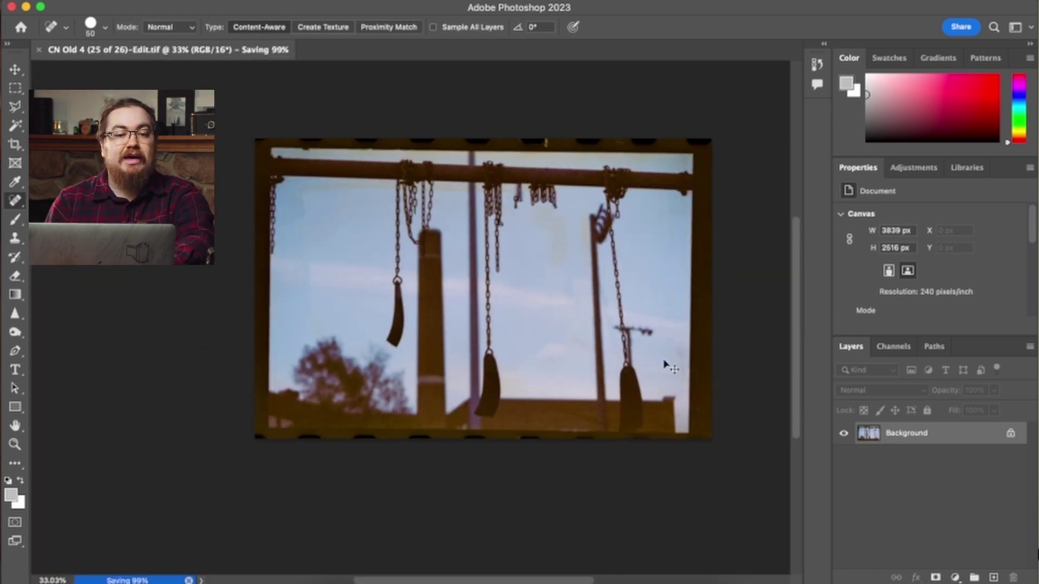
key("super+w")
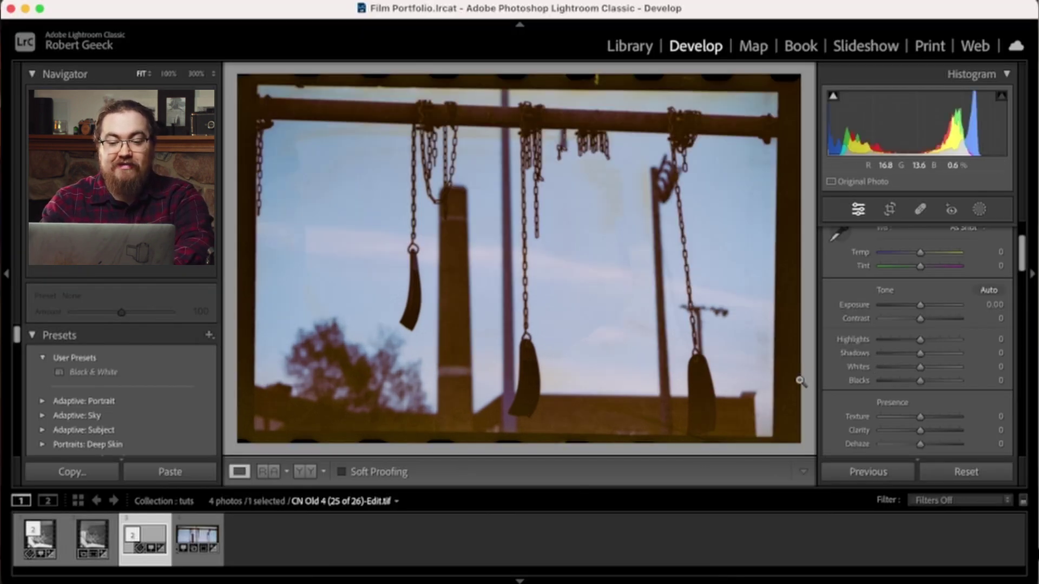
- Switch the -Edit.tif's Tone Curve channel back to combined RGB
scroll(894, 367, "down", 3)
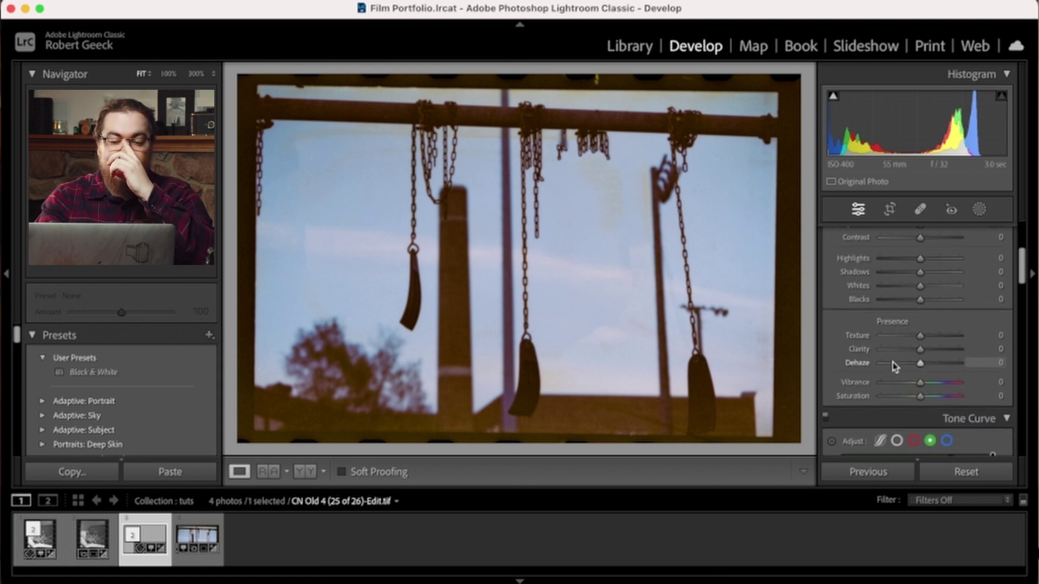
scroll(893, 367, "down", 6)
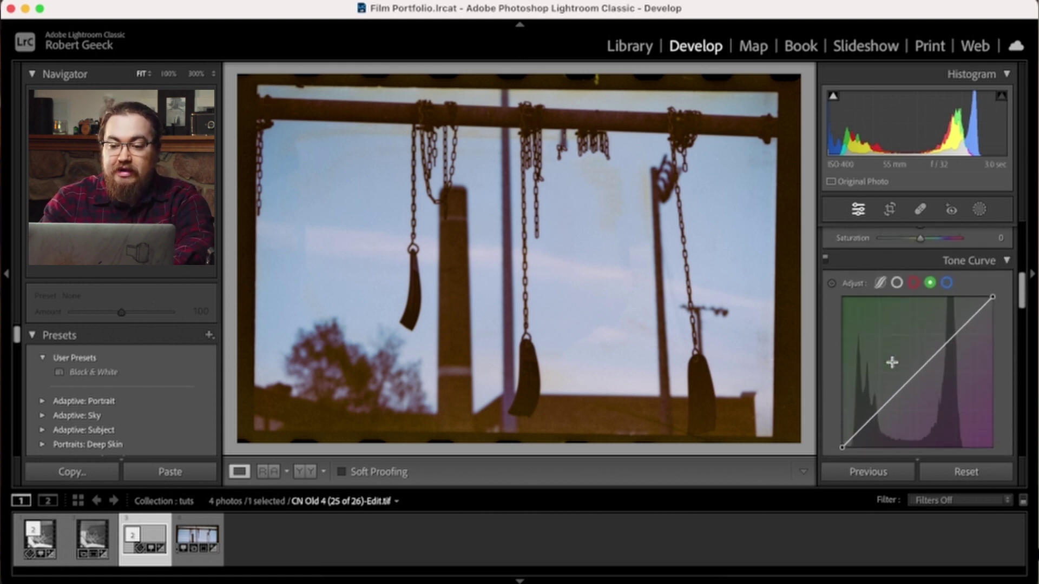
left_click(897, 280)
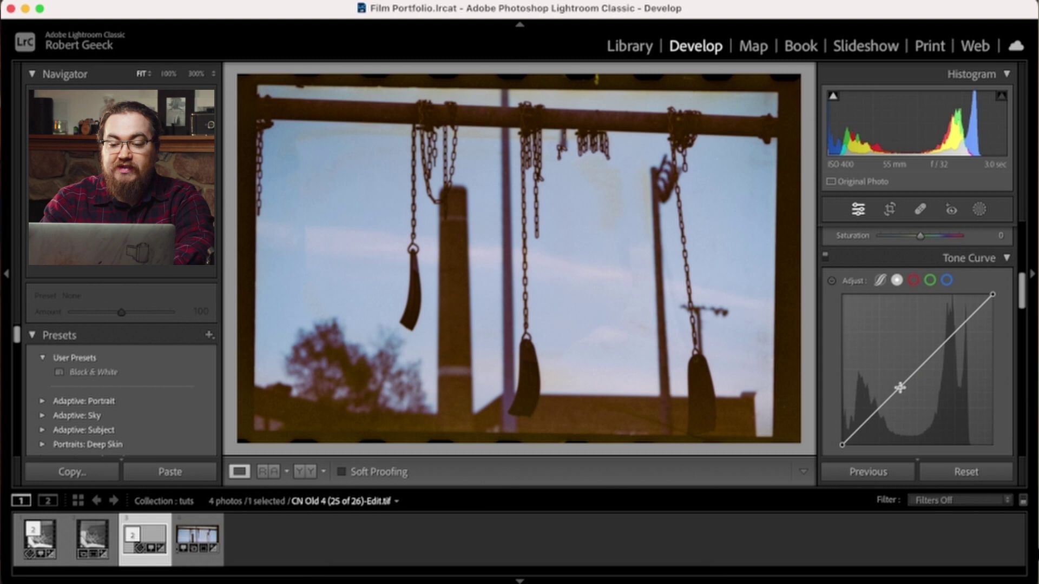